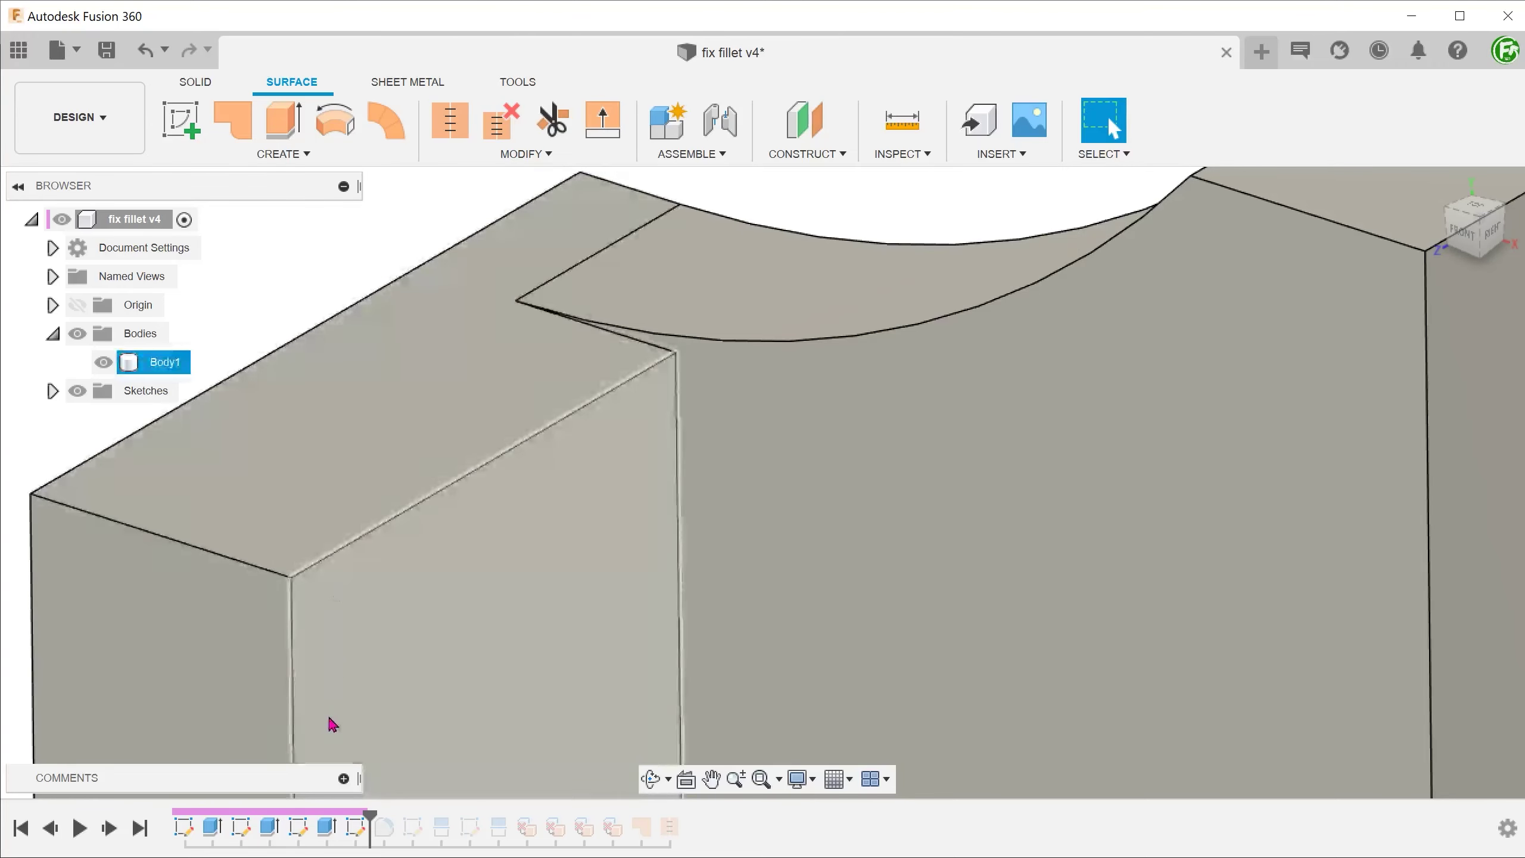
# Step: Roll the design history marker to just after the fillet feature
pyautogui.moveTo(370, 814); pyautogui.dragTo(398, 815)
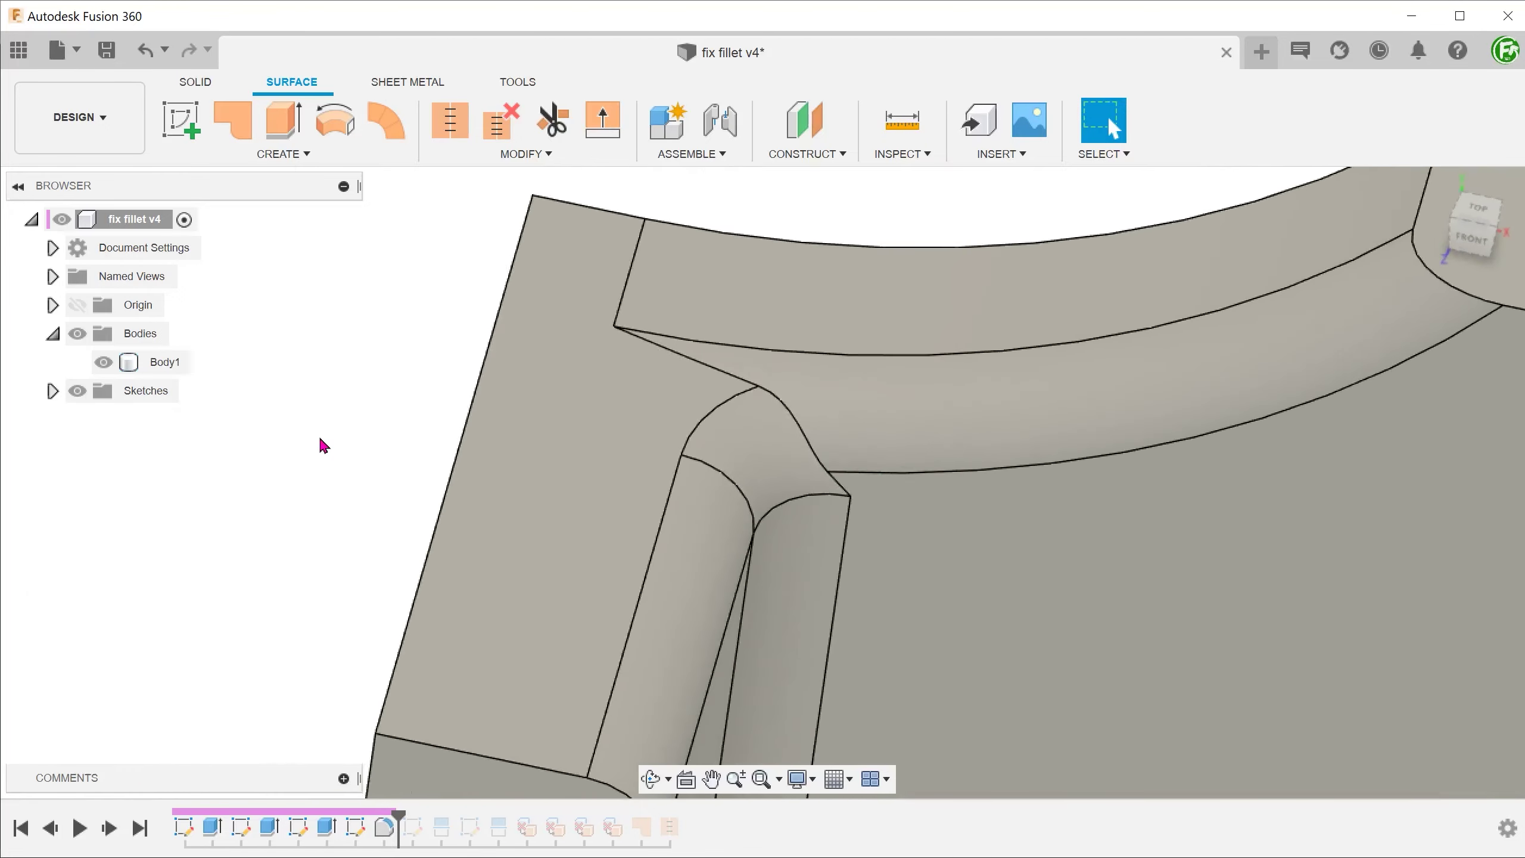
pyautogui.keyDown('shift'); pyautogui.moveTo(719, 507); pyautogui.dragTo(830, 539, button='middle'); pyautogui.keyUp('shift')
pyautogui.scroll(-5, 831, 539)
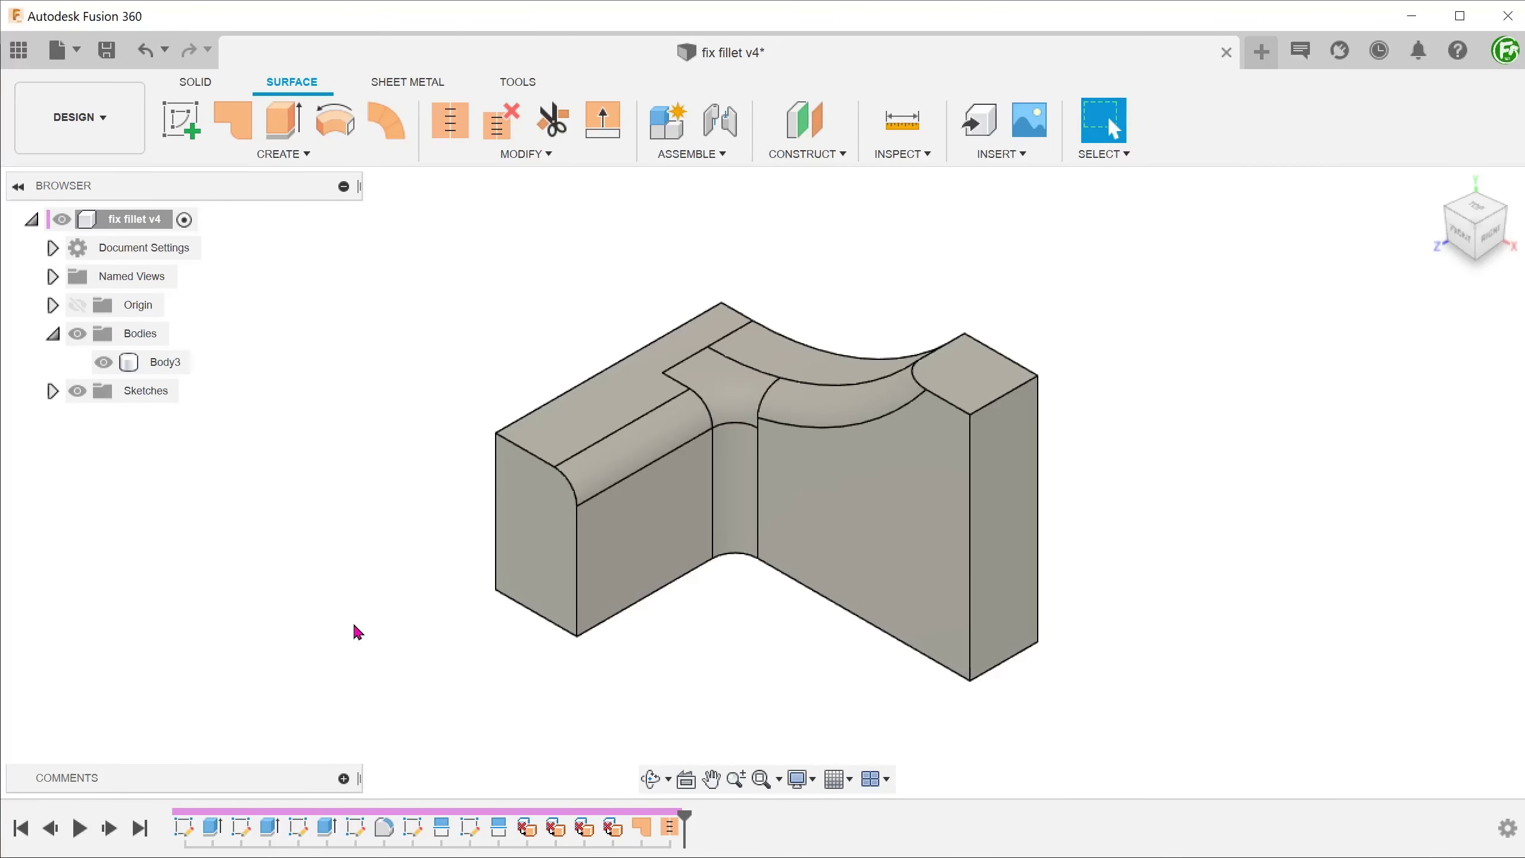
pyautogui.moveTo(682, 815); pyautogui.dragTo(395, 812)
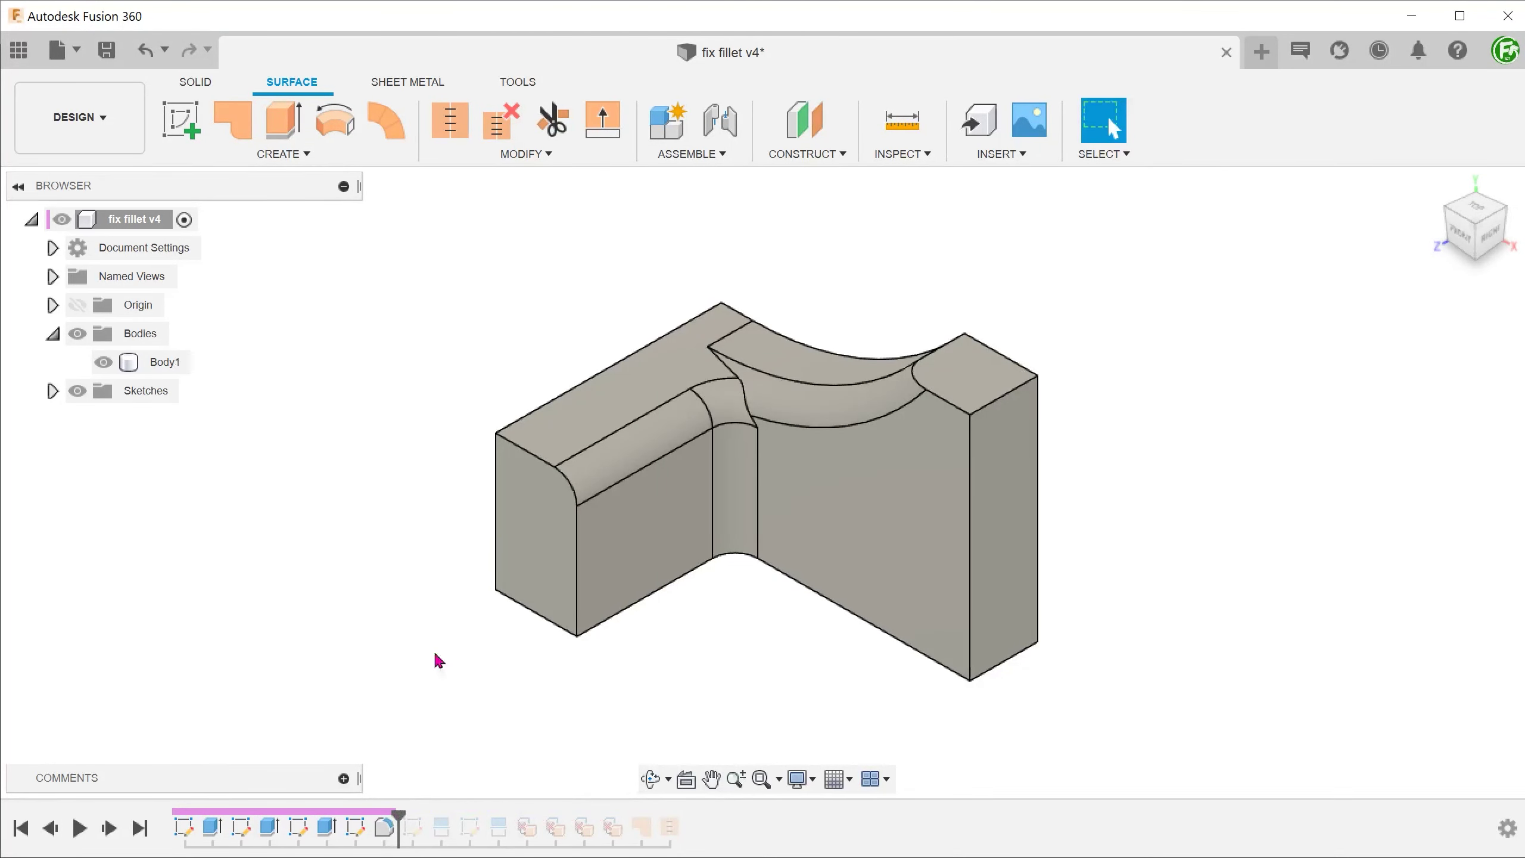
# Step: Examine the inner corner fillet face, the curved fillet beside it, the adjoining top face and the corner's vertical edge
pyautogui.click(723, 404)
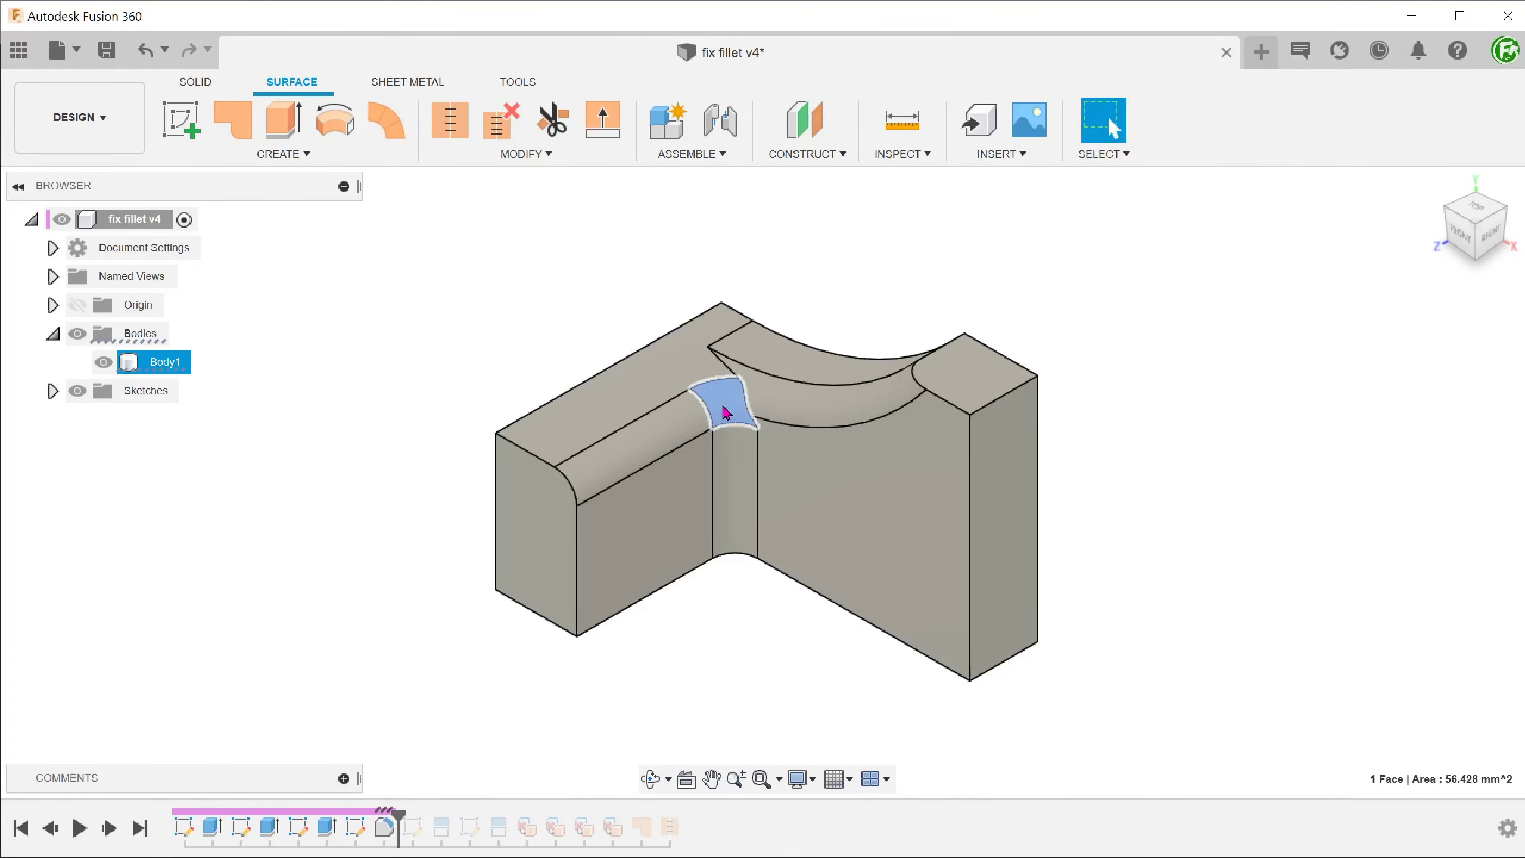
pyautogui.click(799, 408)
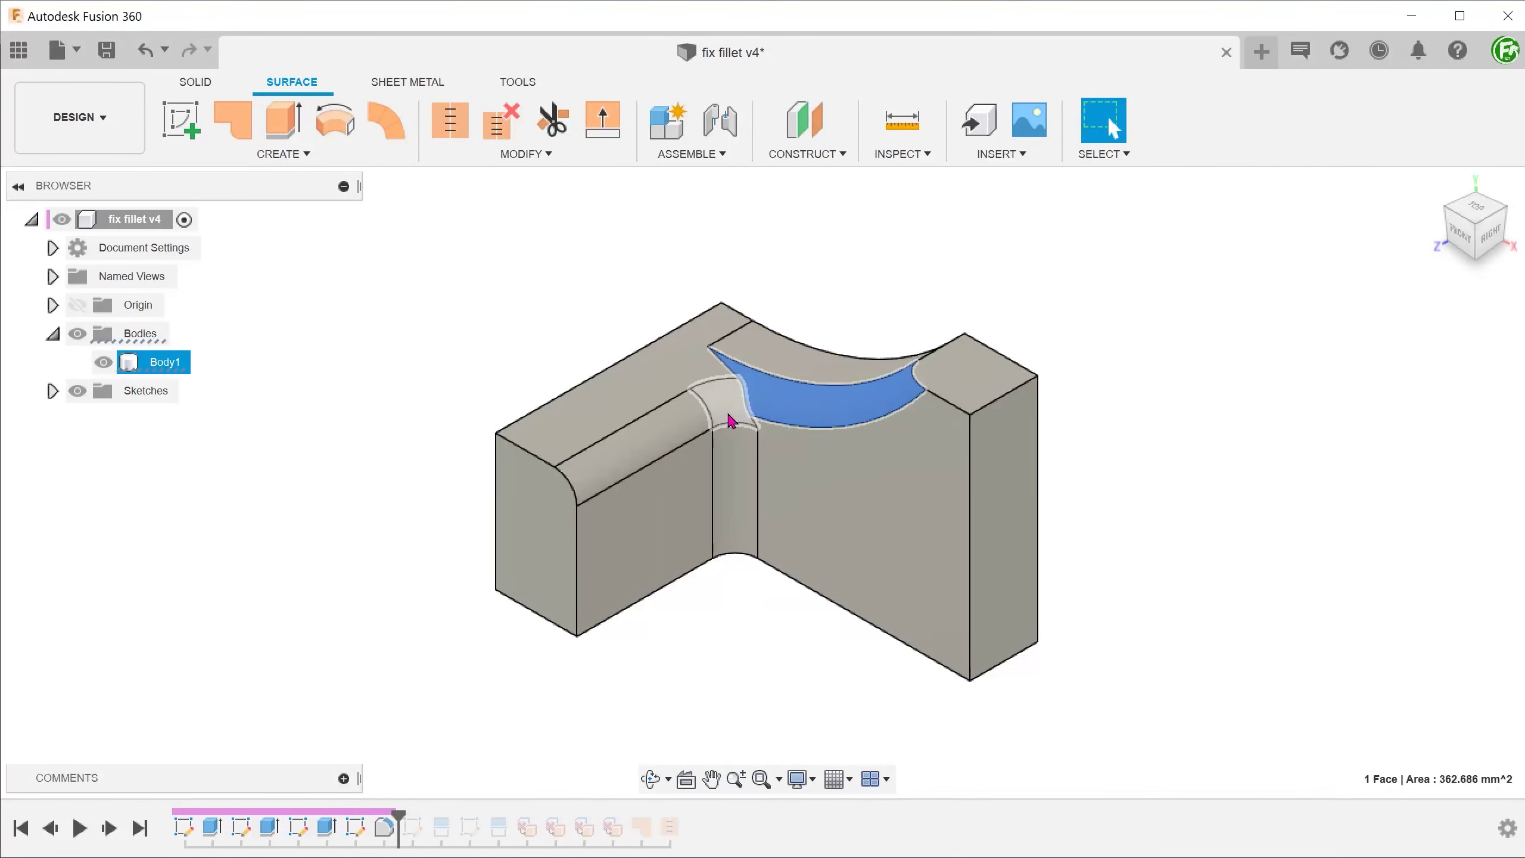
pyautogui.click(730, 611)
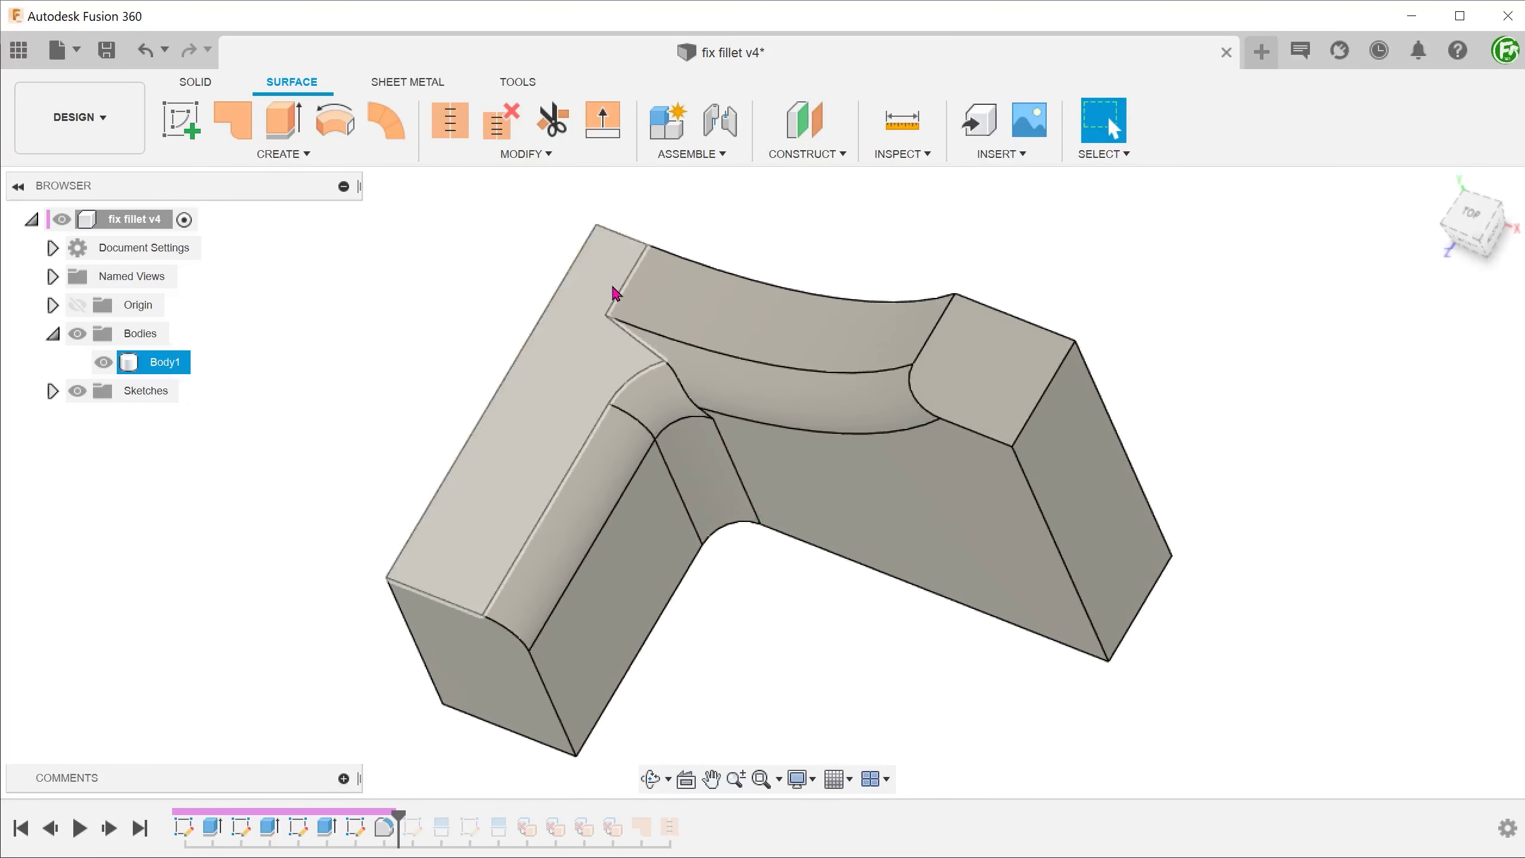
pyautogui.click(618, 294)
pyautogui.keyDown('shift'); pyautogui.moveTo(603, 332); pyautogui.dragTo(617, 461, button='middle'); pyautogui.keyUp('shift')
pyautogui.click(711, 517)
pyautogui.keyDown('shift'); pyautogui.moveTo(711, 517); pyautogui.dragTo(352, 428, button='middle'); pyautogui.keyUp('shift')
pyautogui.press('F6')
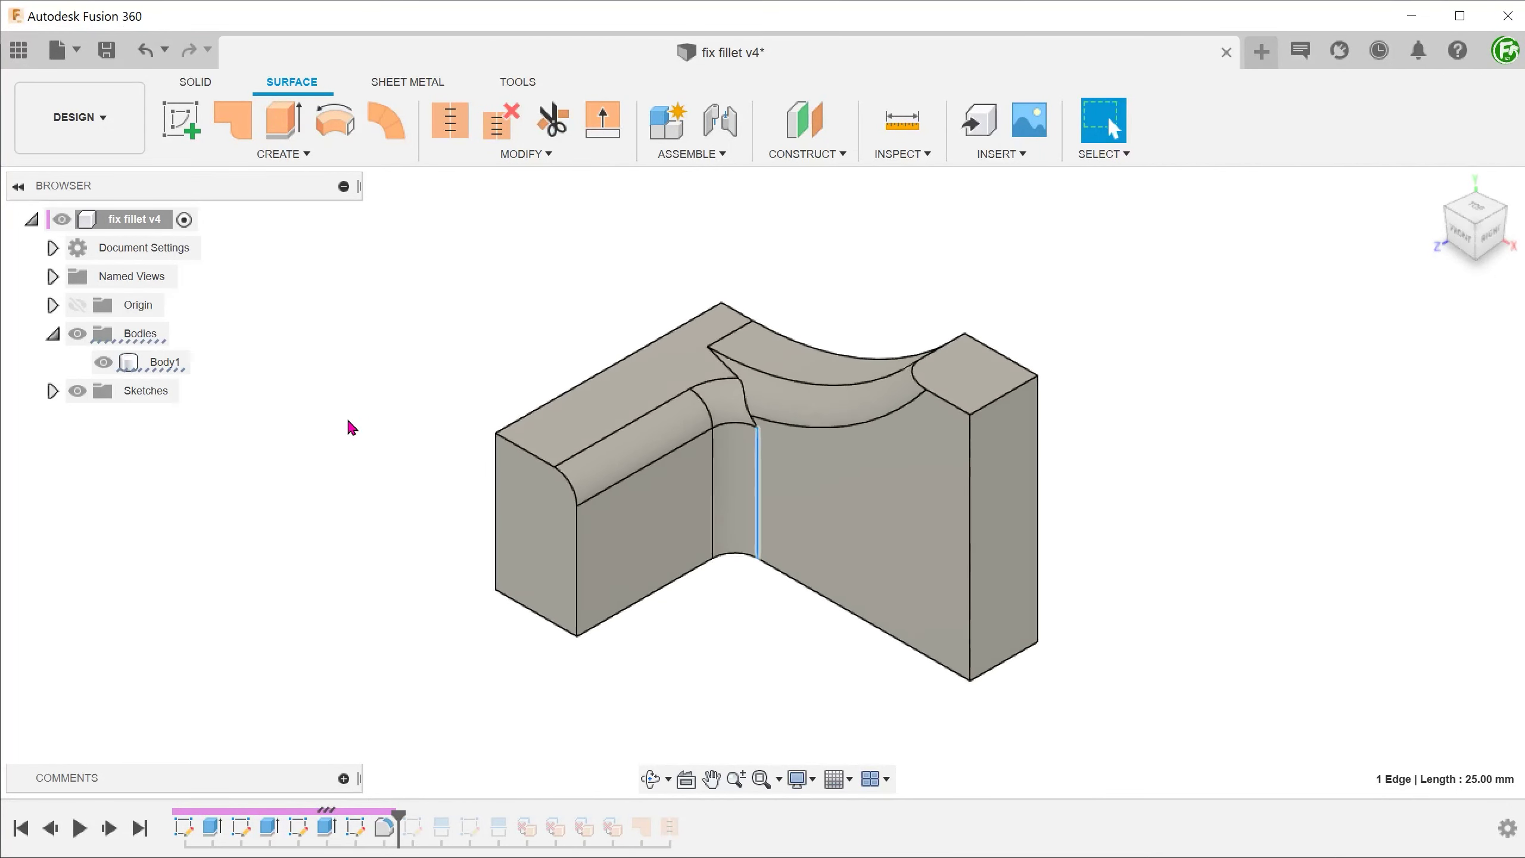
pyautogui.click(362, 437)
# Step: Sketch two perpendicular lines on the arm's top face, 10 mm from the recess corner along its edge direction, then across to the fillet's corner vertex
pyautogui.click(630, 397)
pyautogui.rightClick(630, 398)
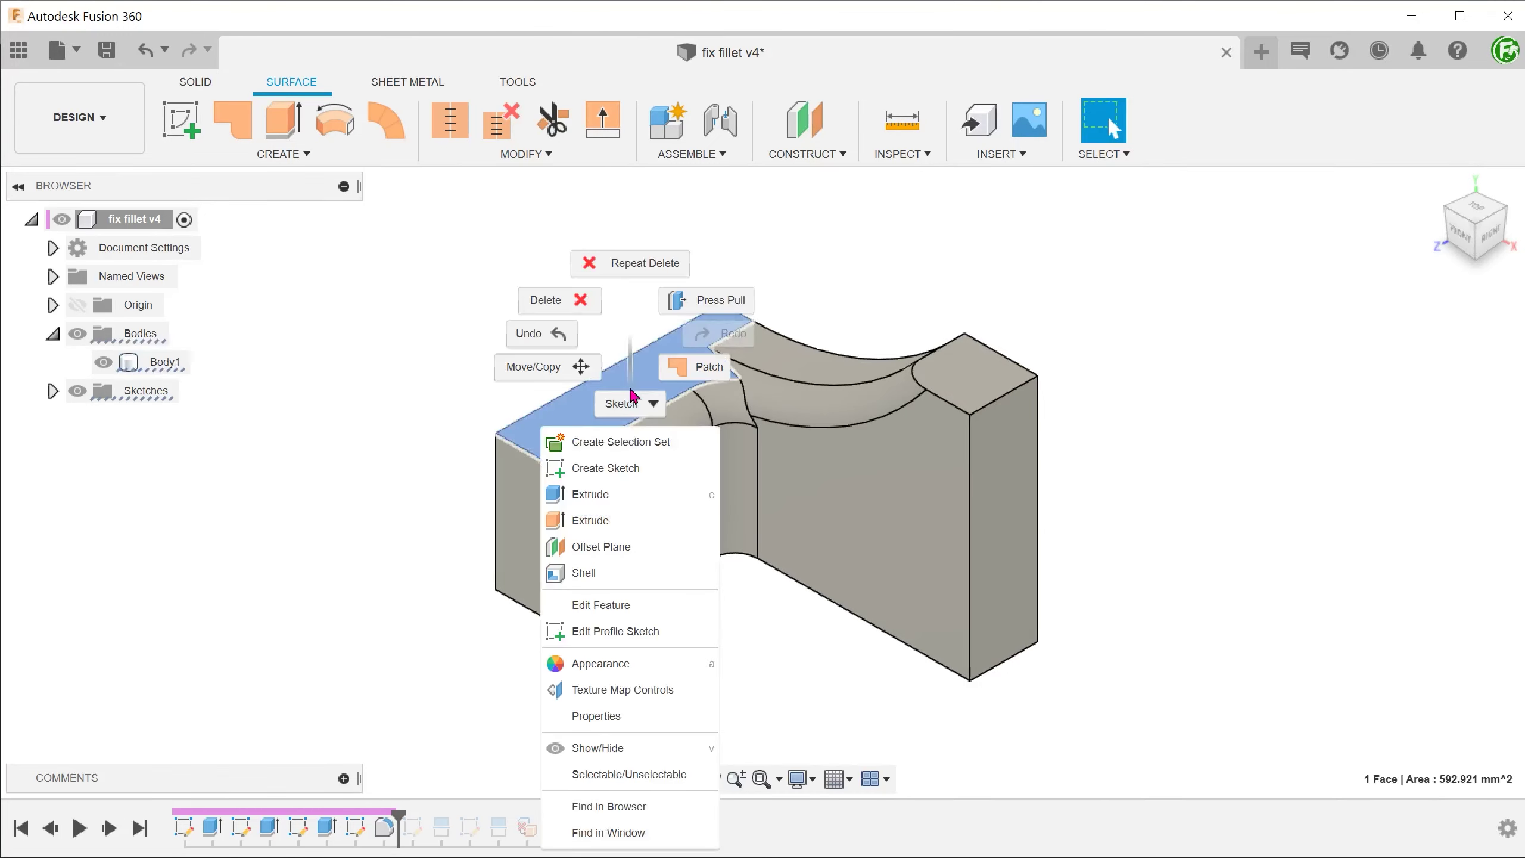
pyautogui.click(653, 474)
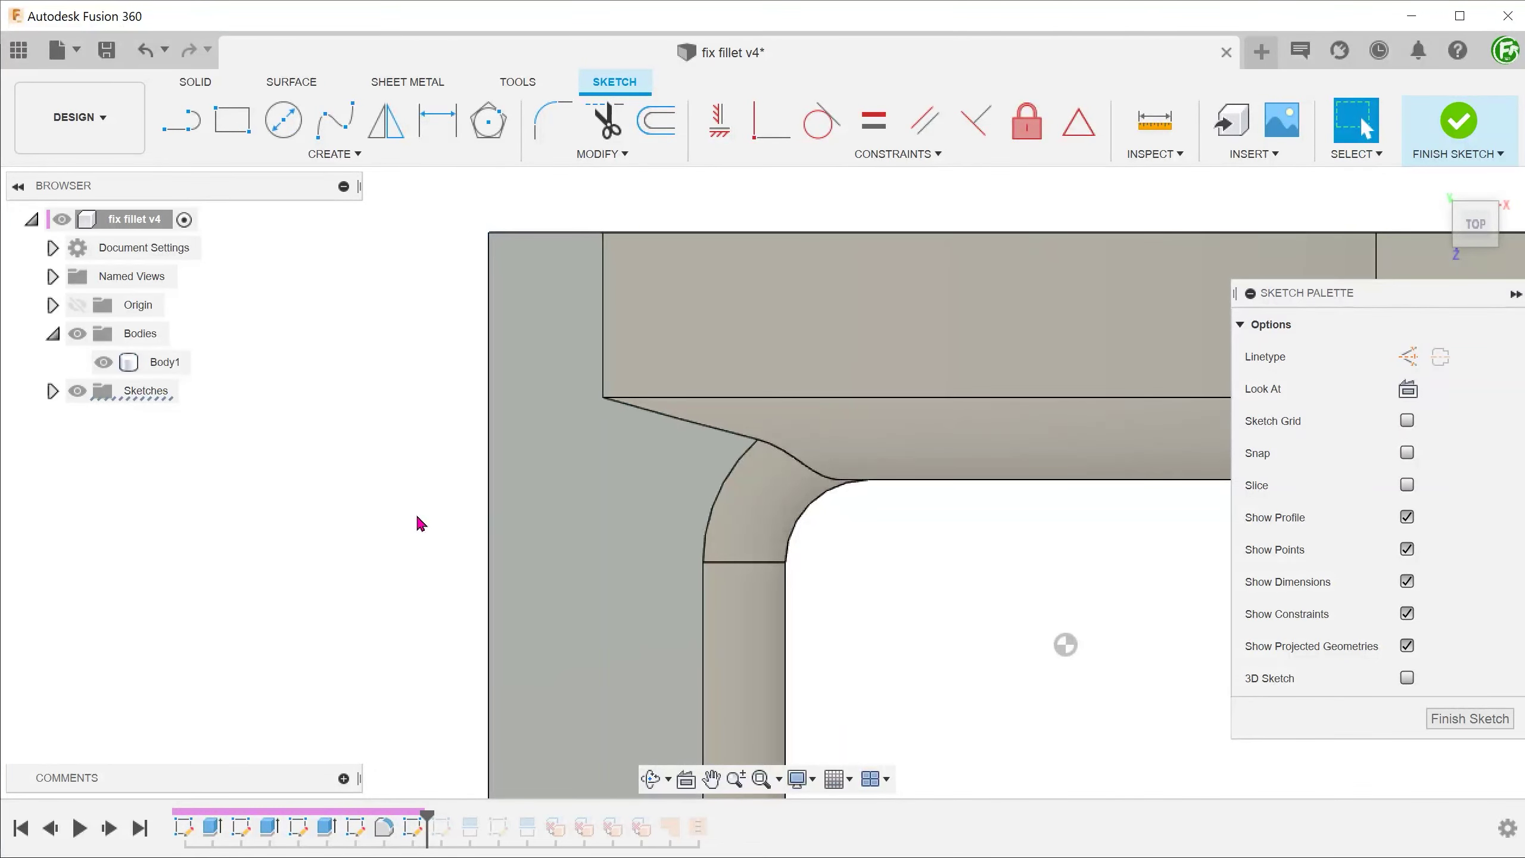
pyautogui.press('l')
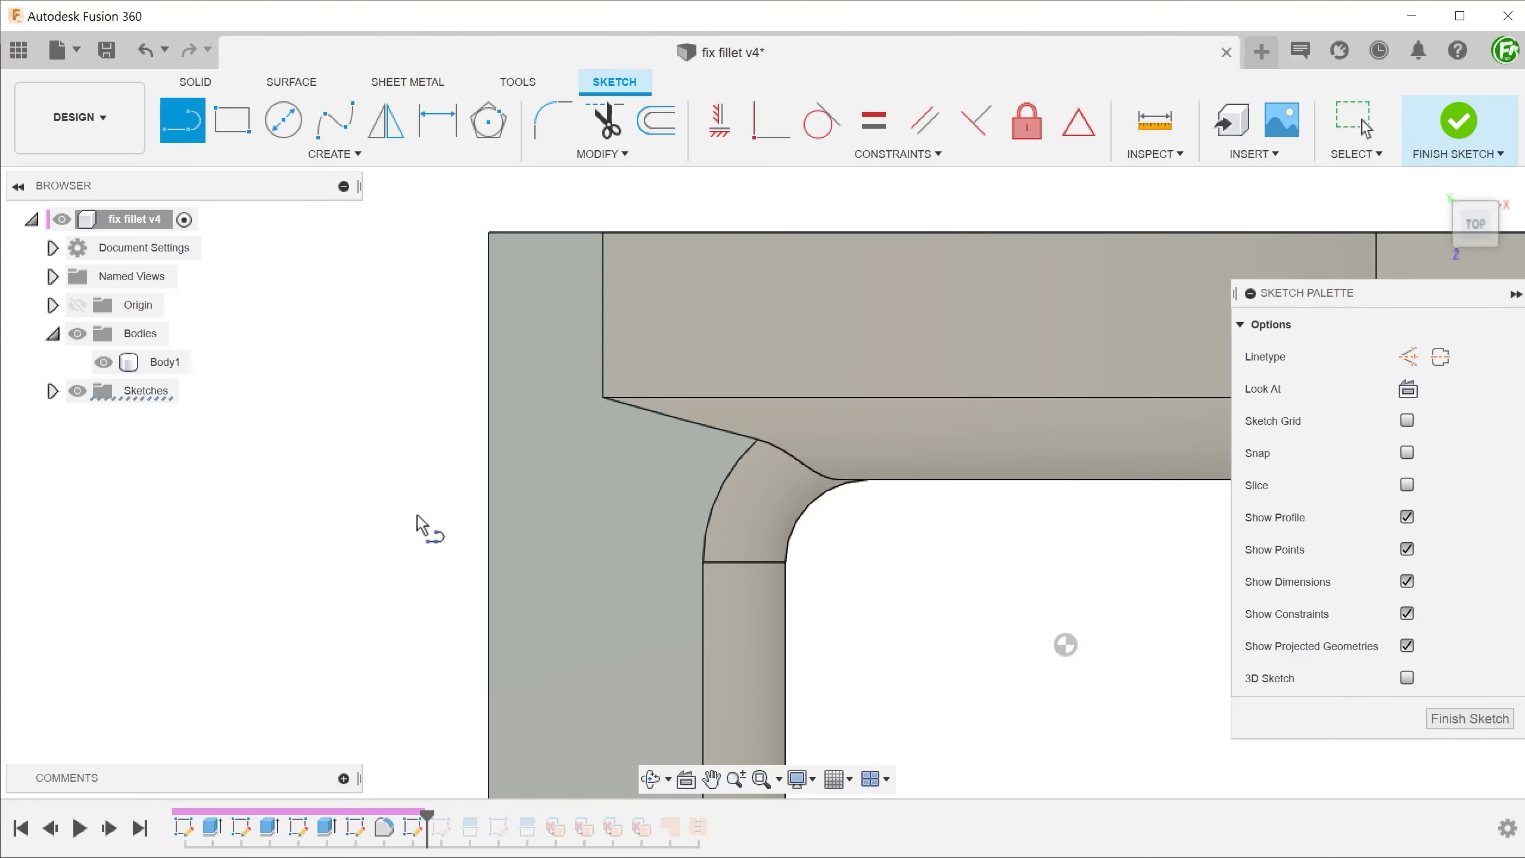
pyautogui.click(602, 398)
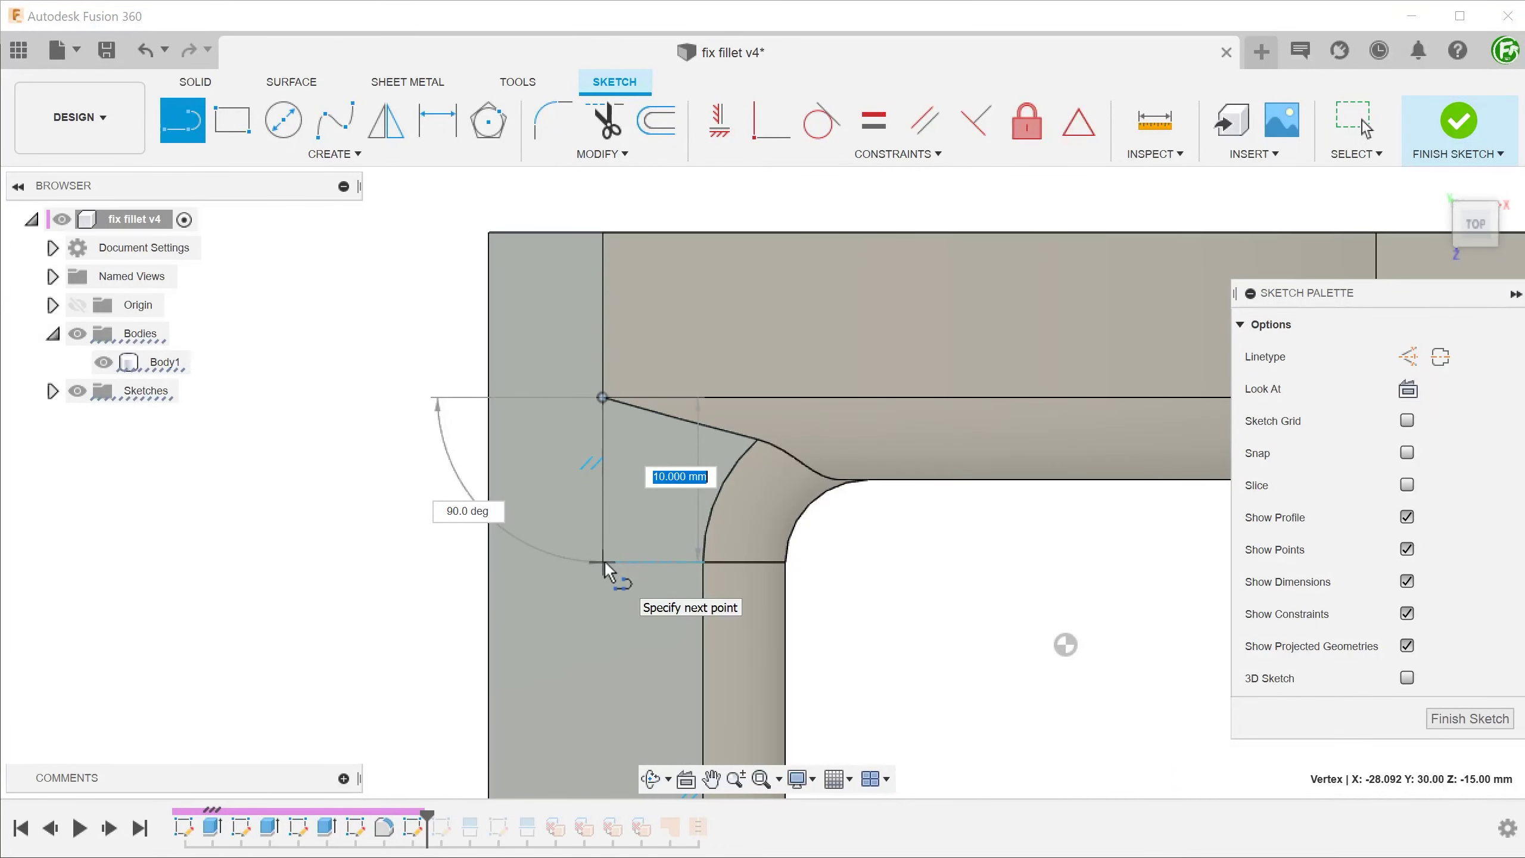
pyautogui.click(604, 560)
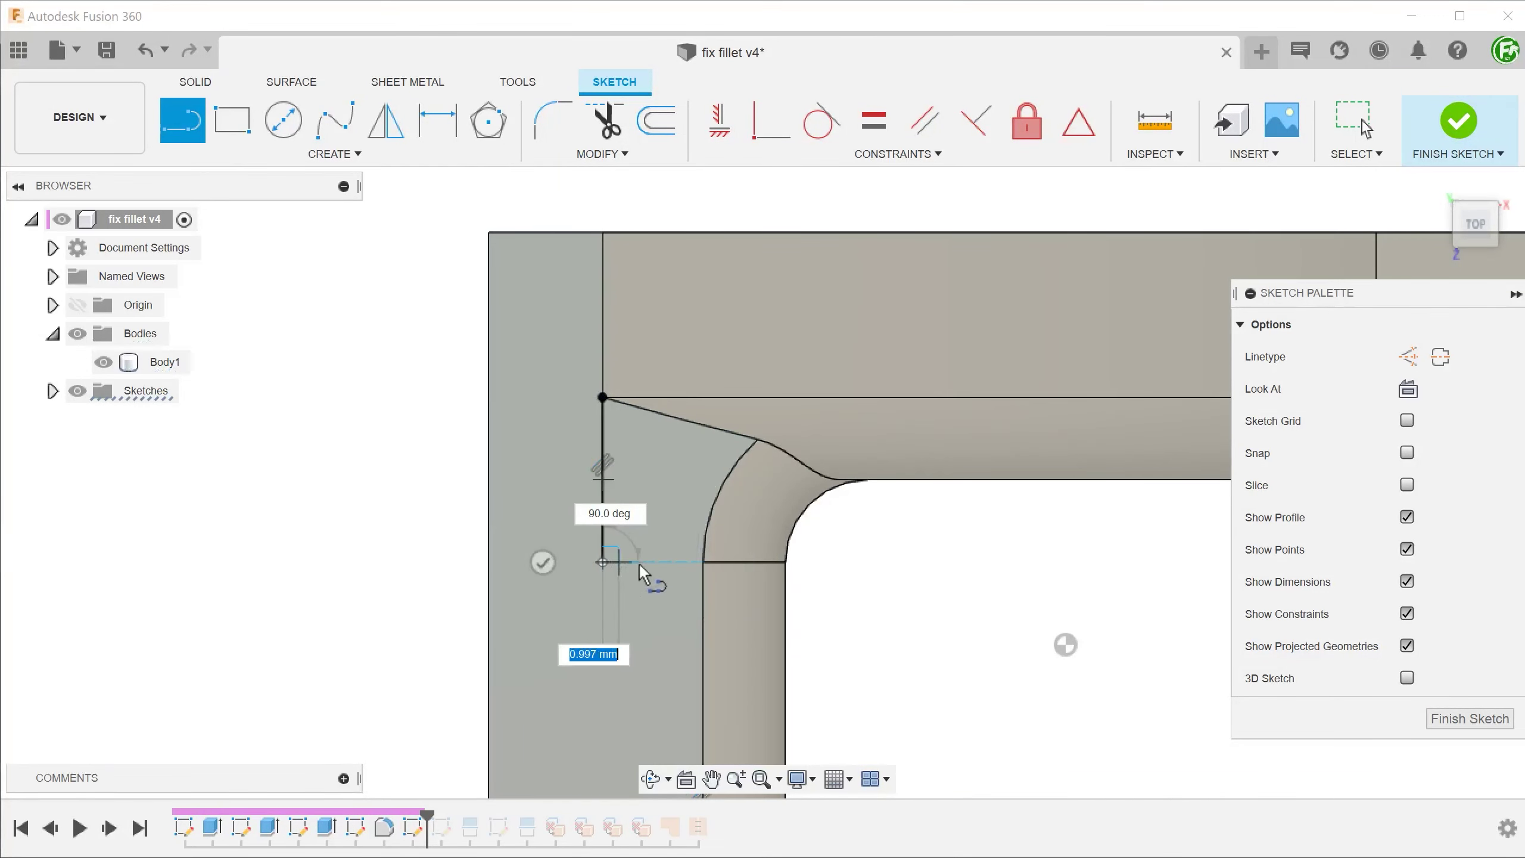
pyautogui.click(703, 562)
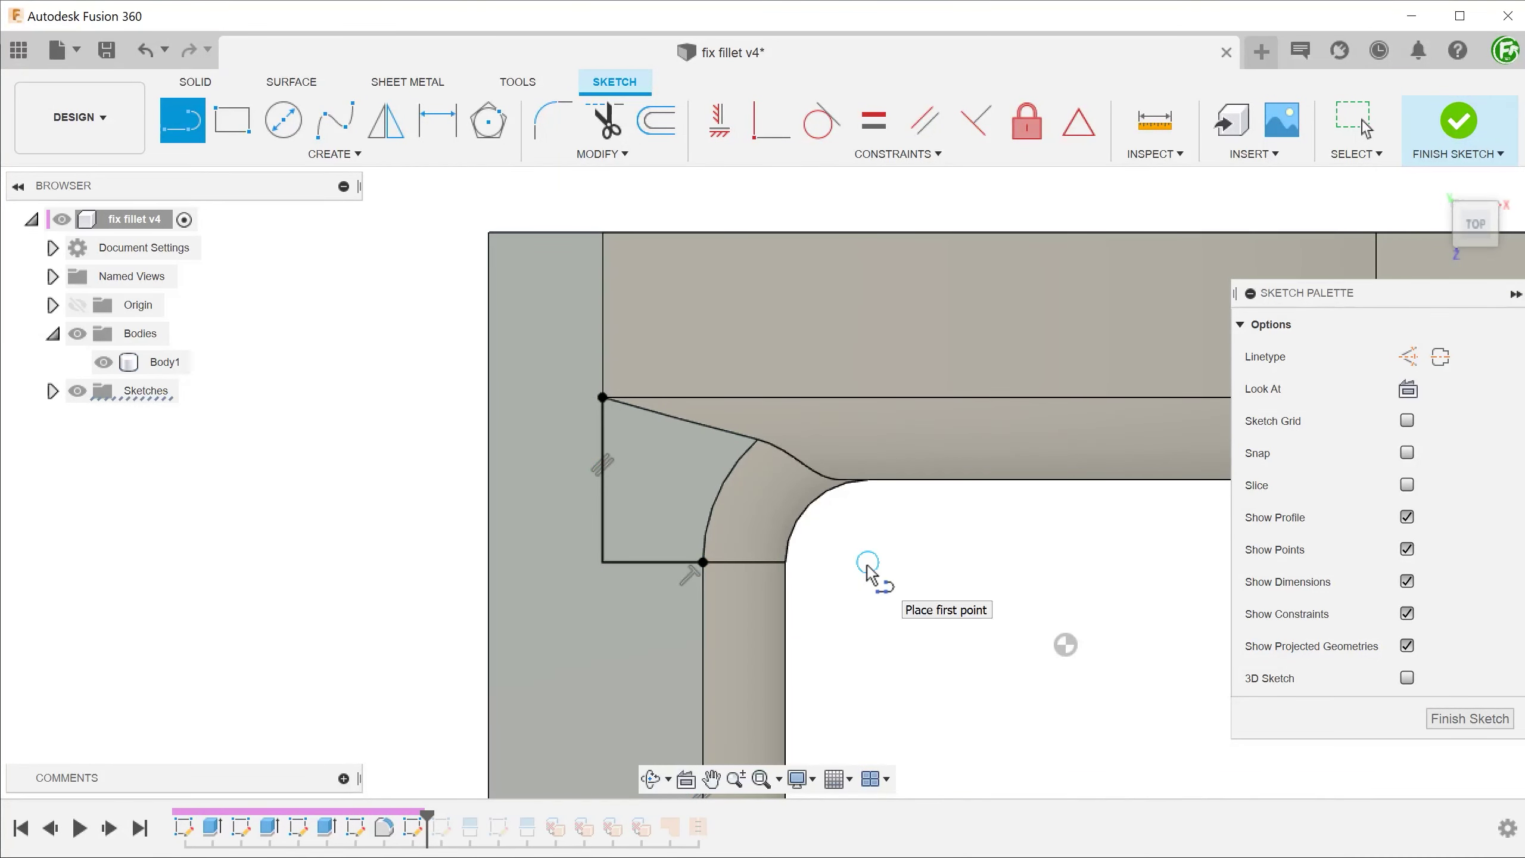
pyautogui.press('Escape')
pyautogui.press('F6')
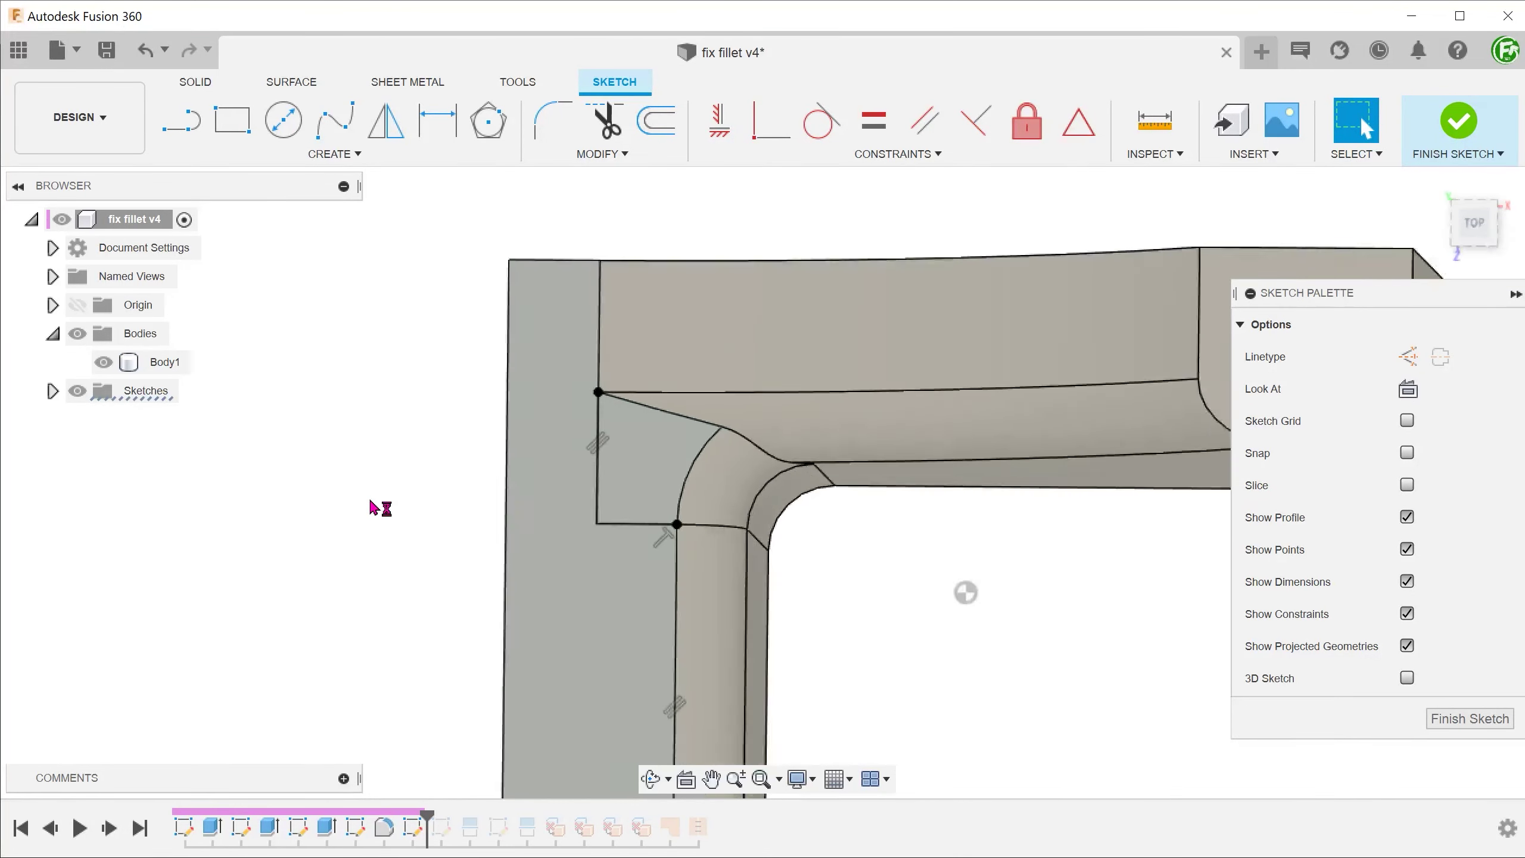
pyautogui.click(1459, 124)
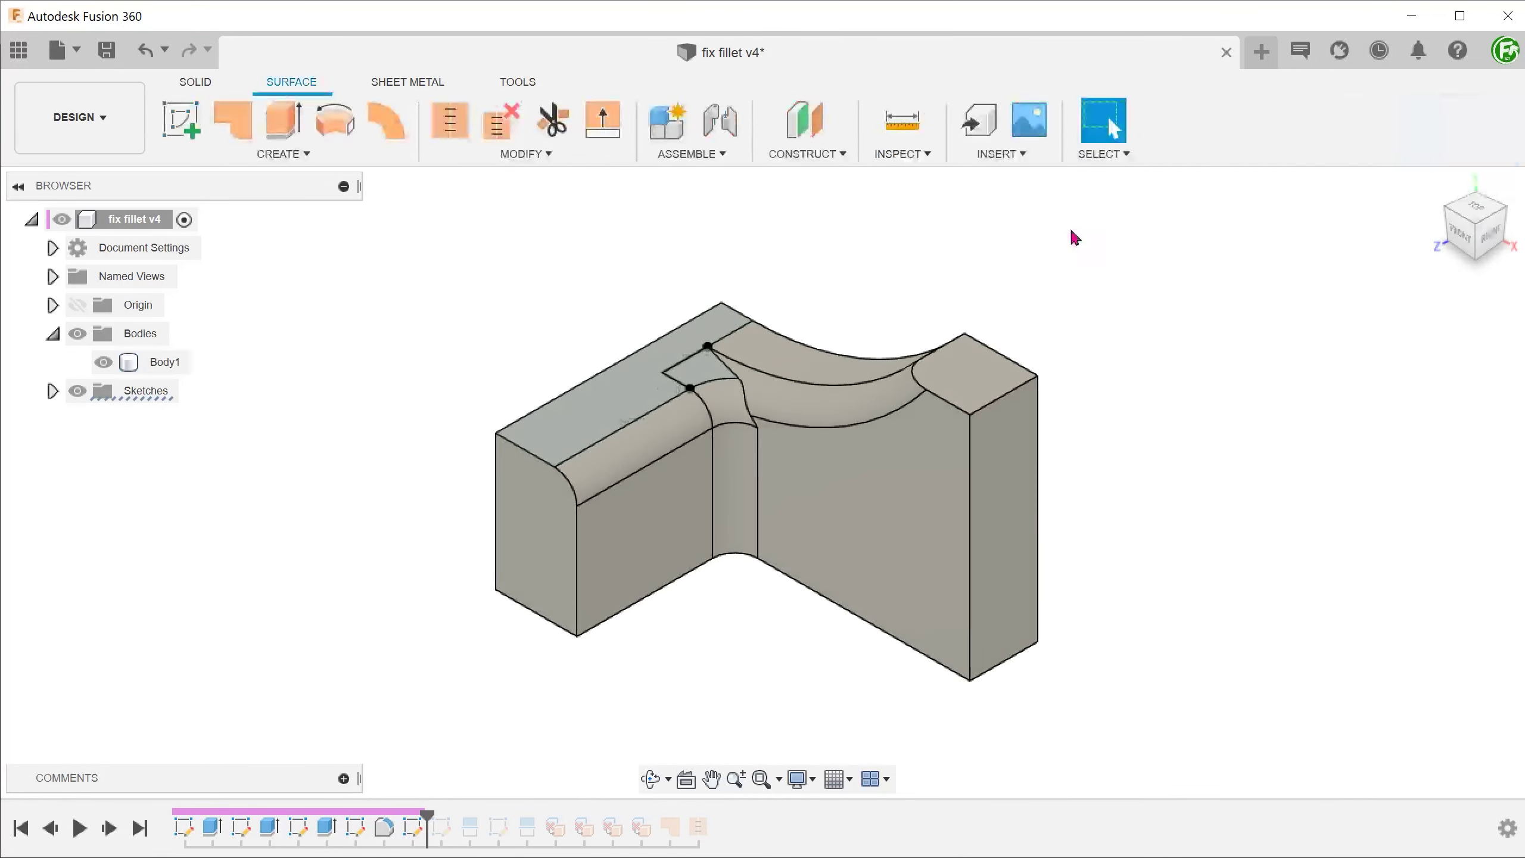
# Step: Split the arm's top face with the two sketched lines, using Split Face with the Split with Surface type
pyautogui.click(590, 158)
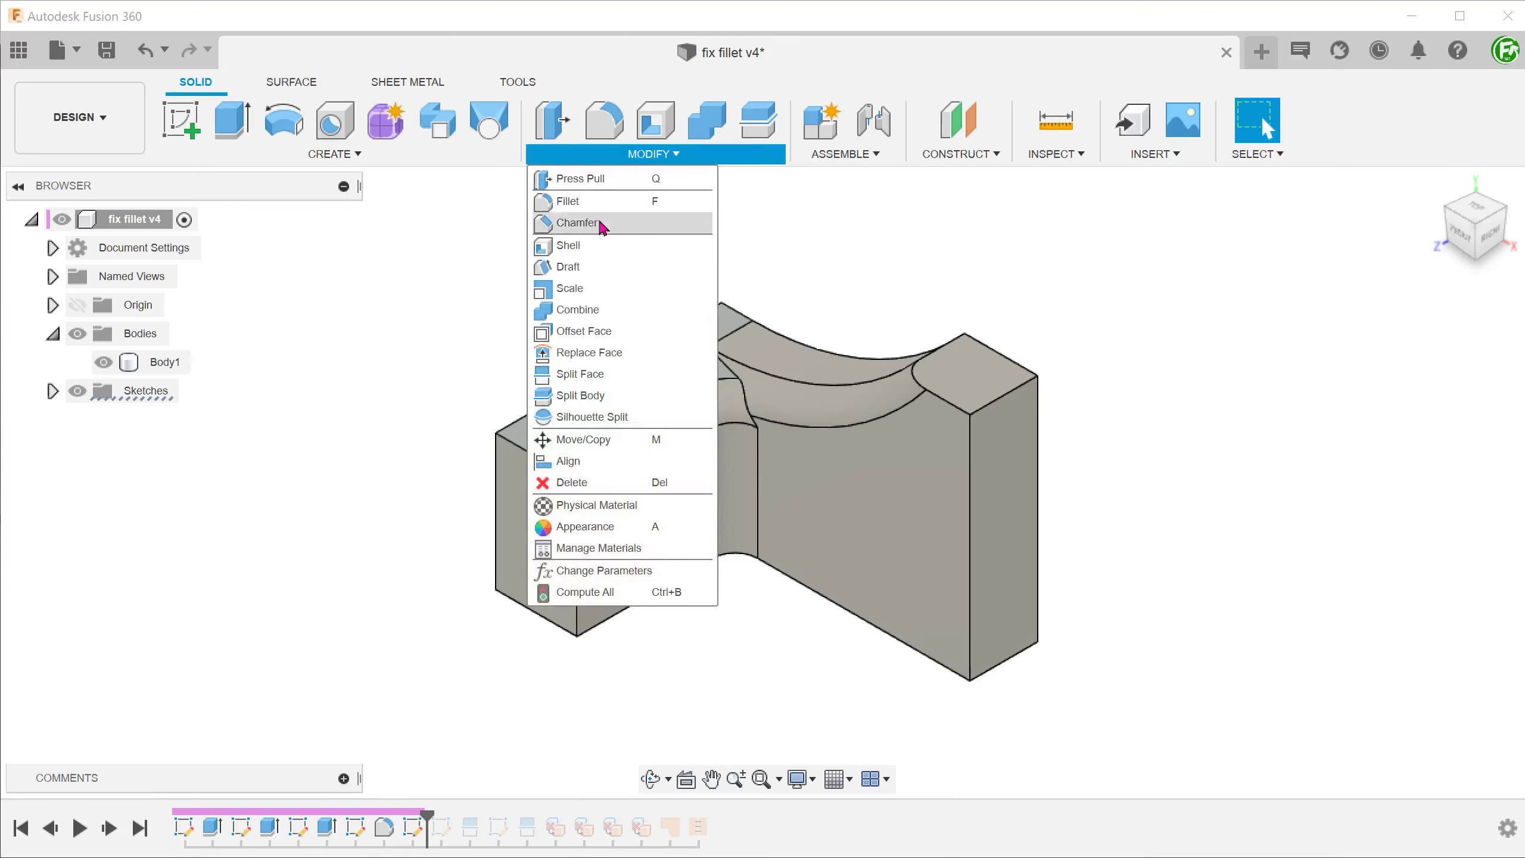
pyautogui.click(658, 375)
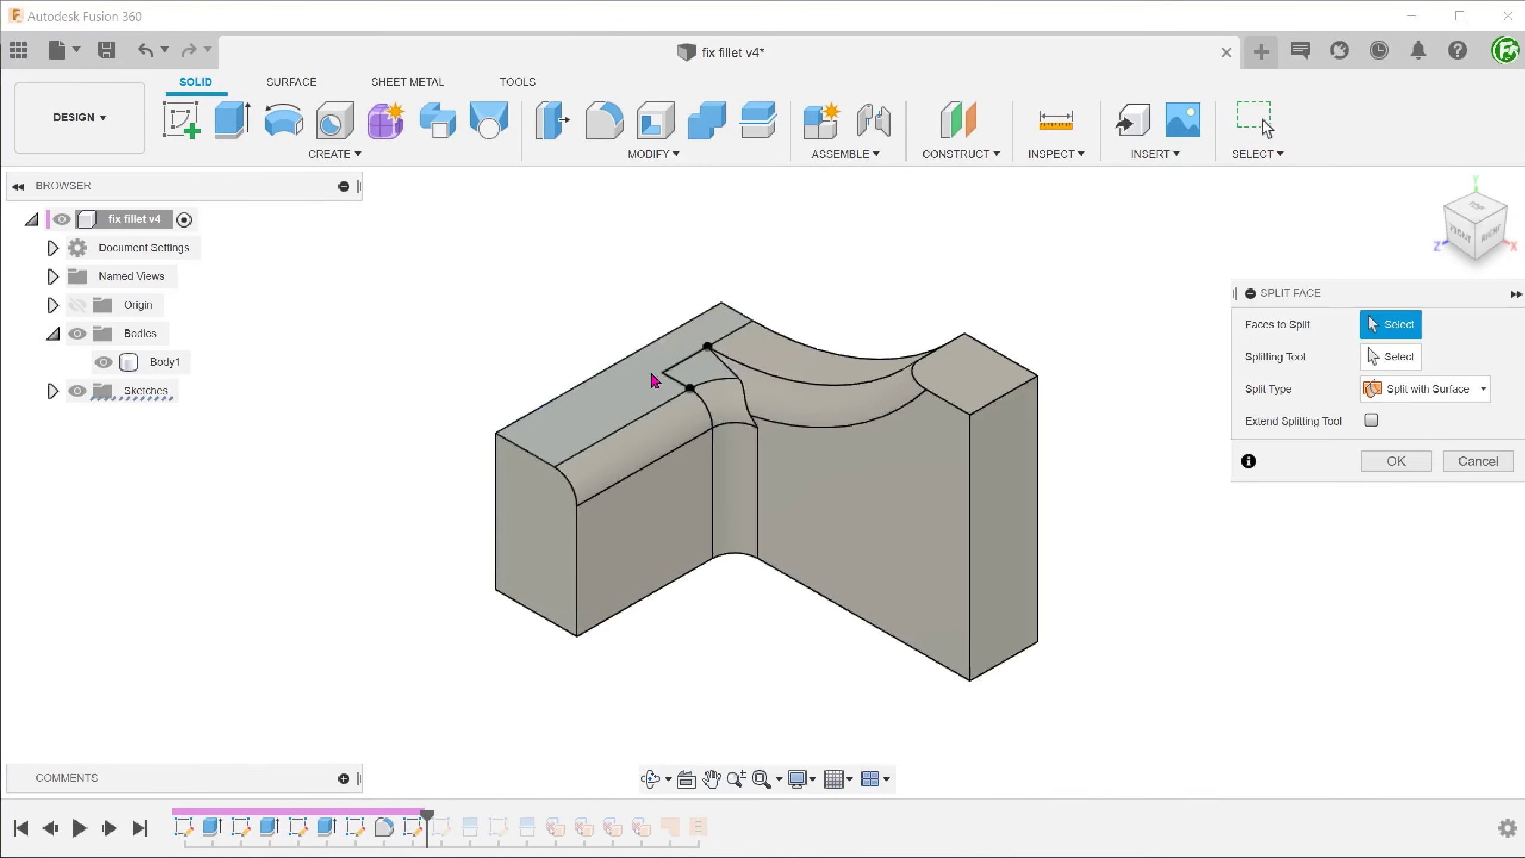
pyautogui.click(581, 419)
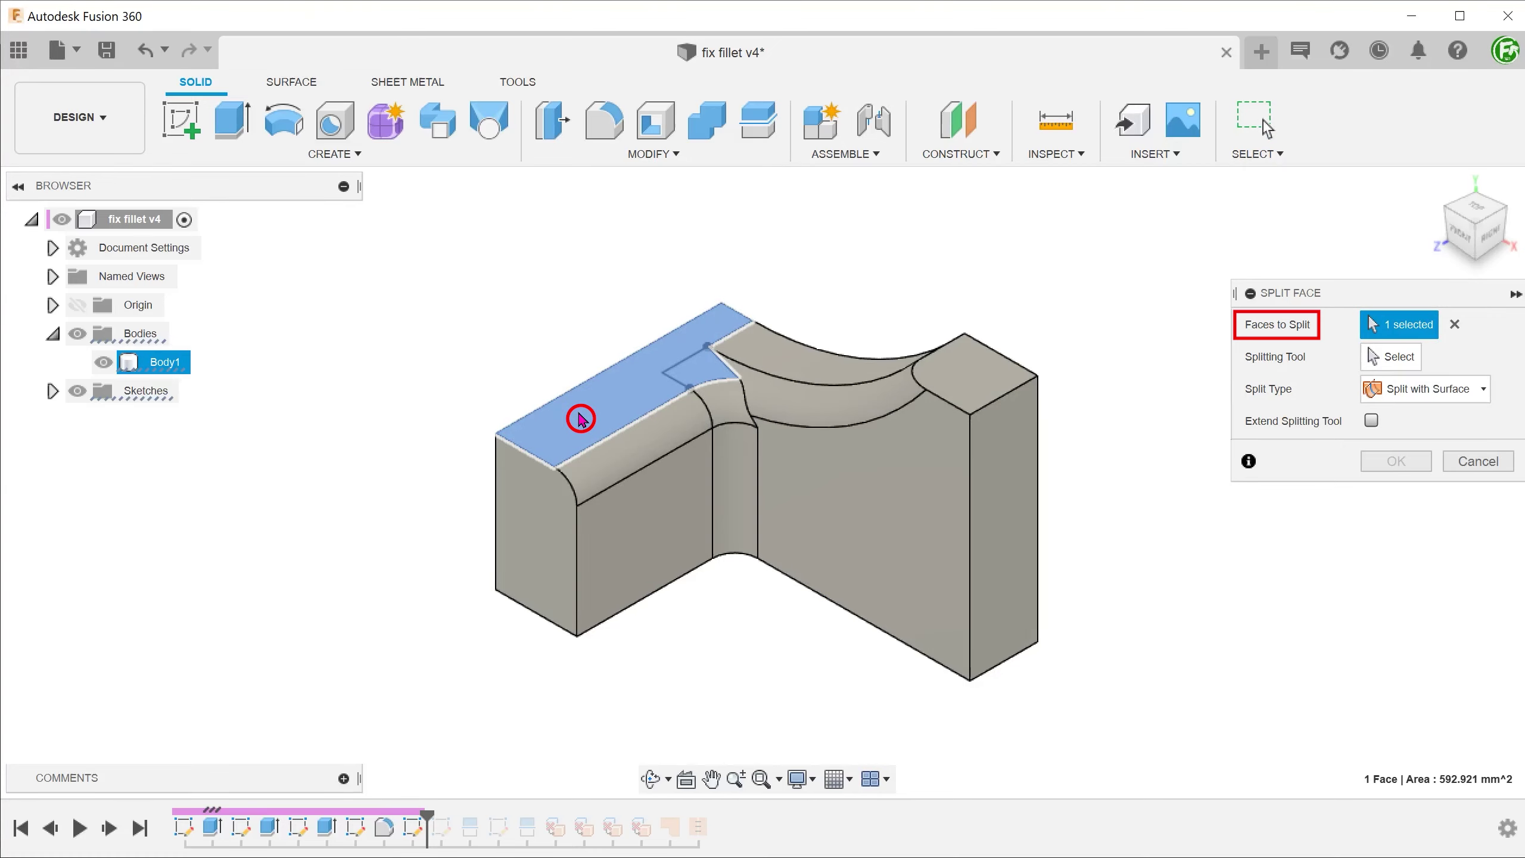
pyautogui.click(1372, 360)
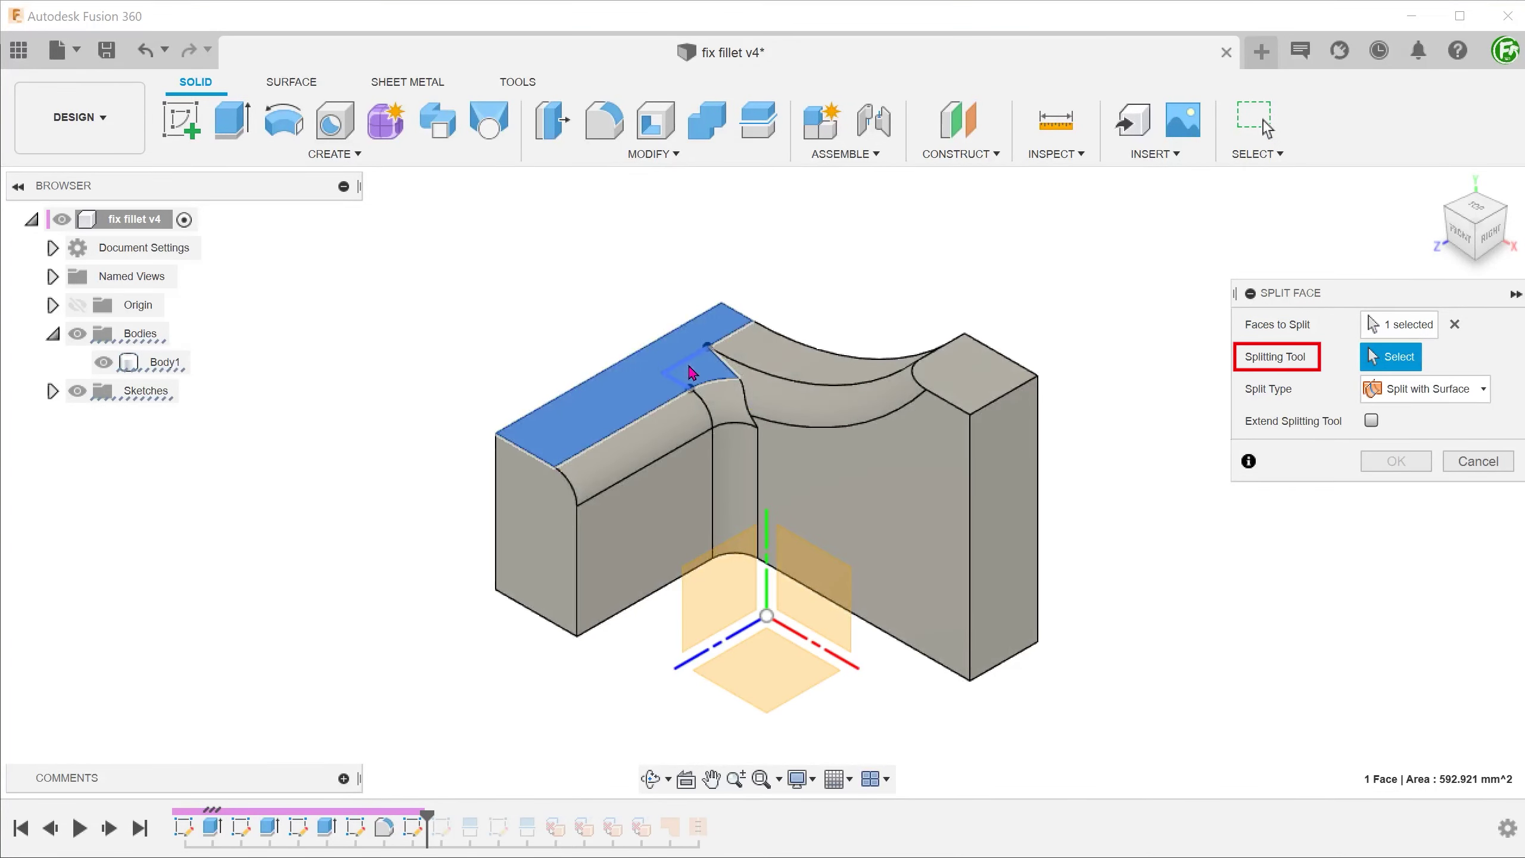
pyautogui.click(690, 372)
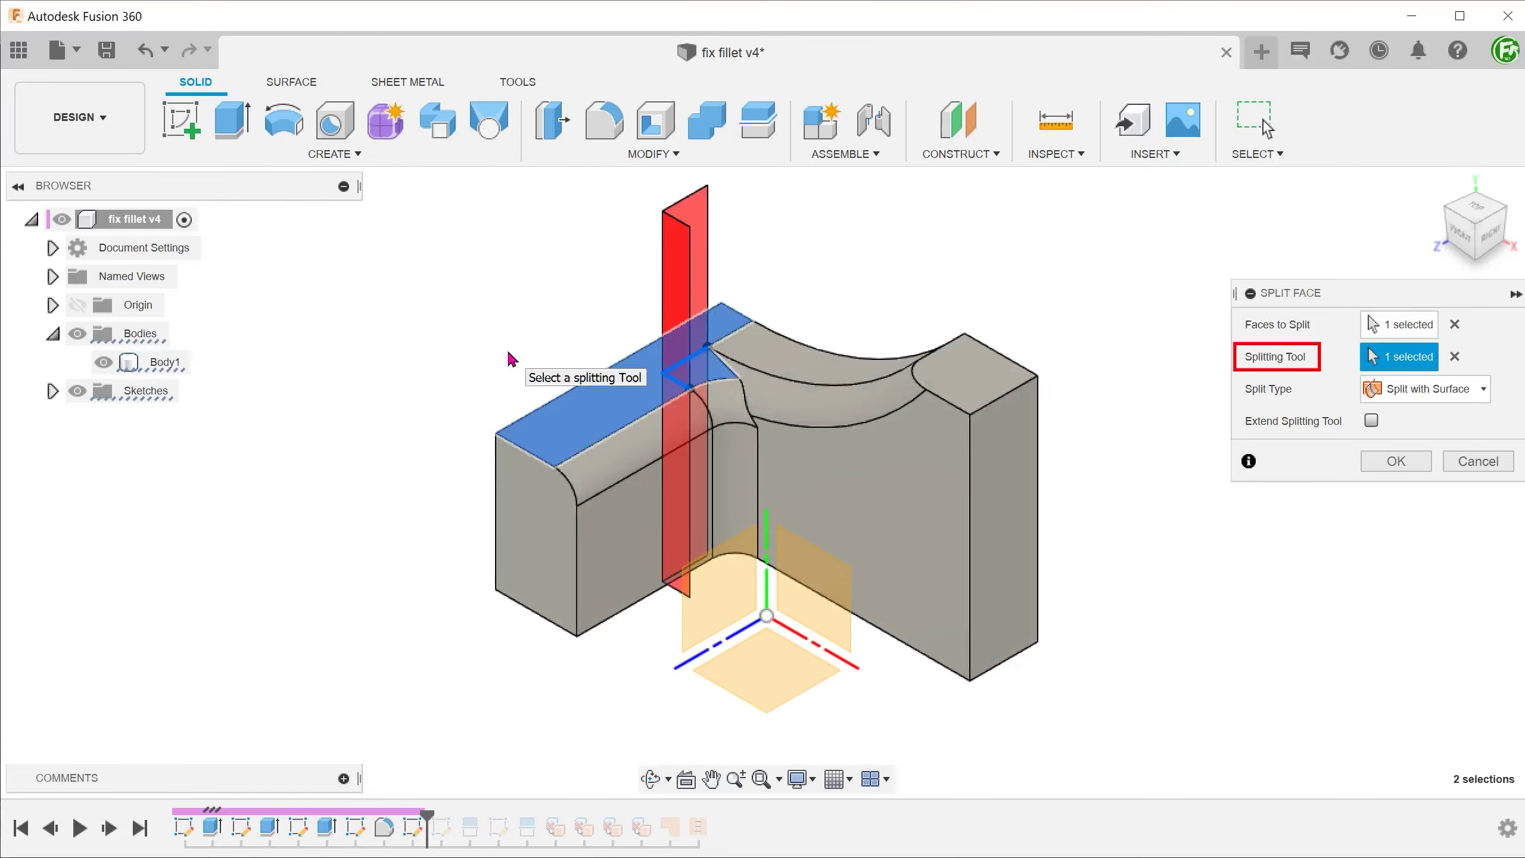
pyautogui.keyDown('shift'); pyautogui.moveTo(473, 348); pyautogui.dragTo(364, 394, button='middle'); pyautogui.keyUp('shift')
pyautogui.press('F6')
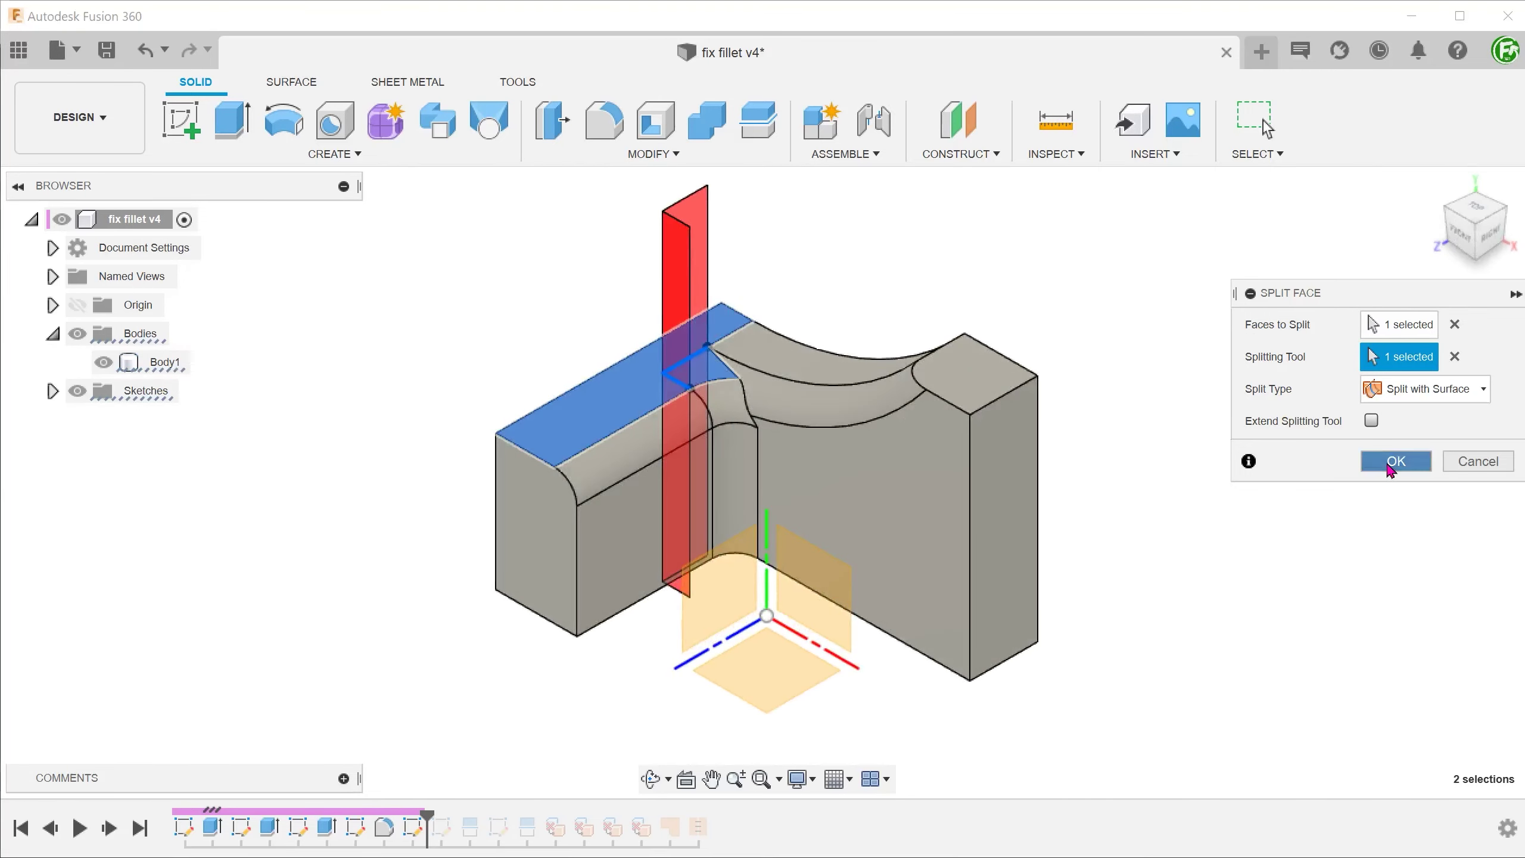
pyautogui.click(1395, 461)
pyautogui.keyDown('shift'); pyautogui.moveTo(436, 378); pyautogui.dragTo(494, 391, button='middle'); pyautogui.keyUp('shift')
pyautogui.click(652, 361)
pyautogui.press('F6')
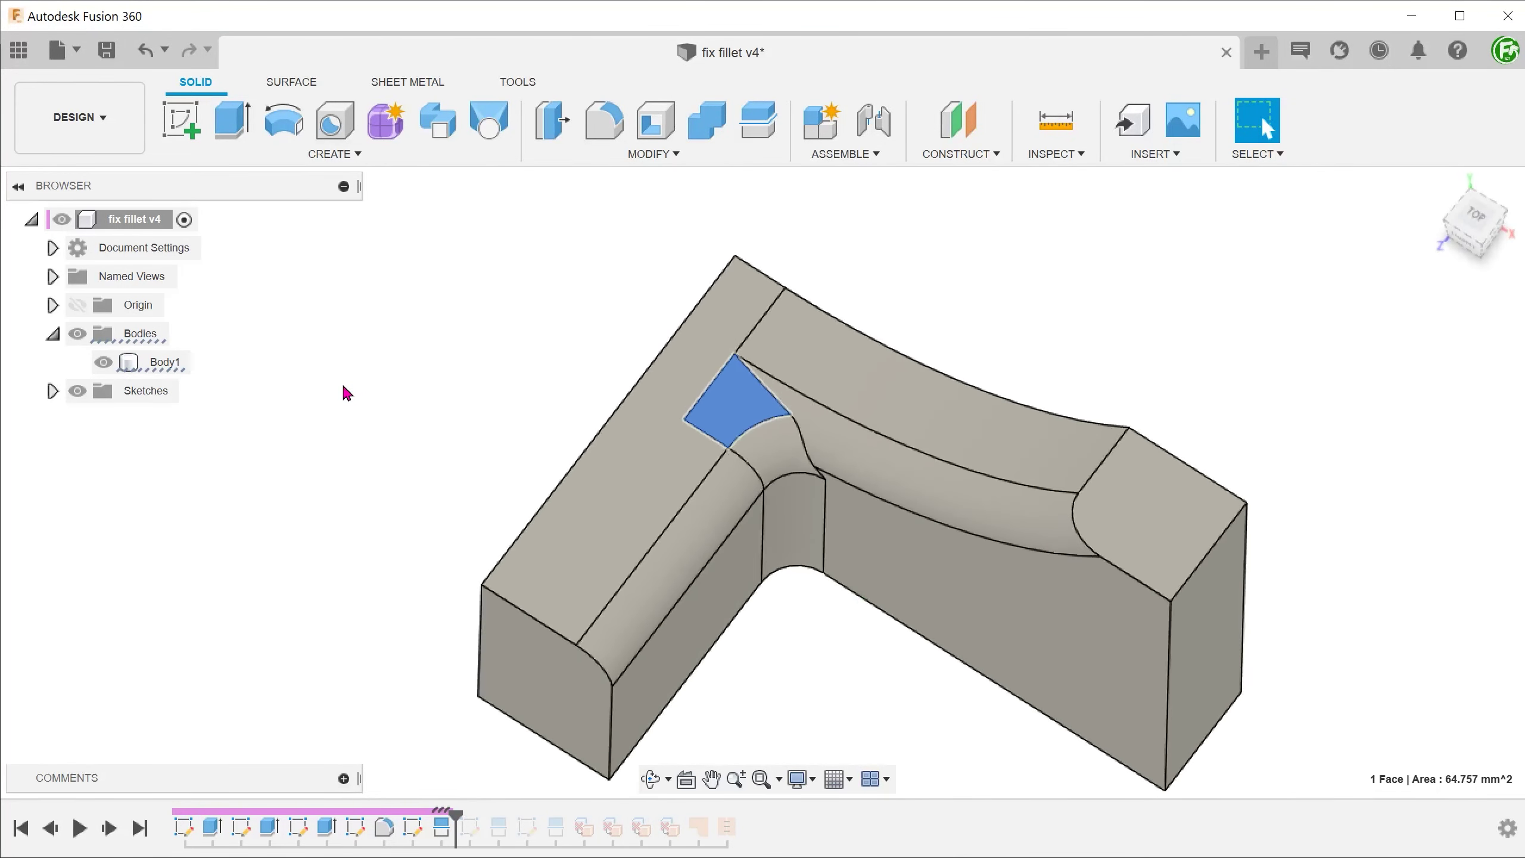
pyautogui.press('F6')
pyautogui.press('Escape')
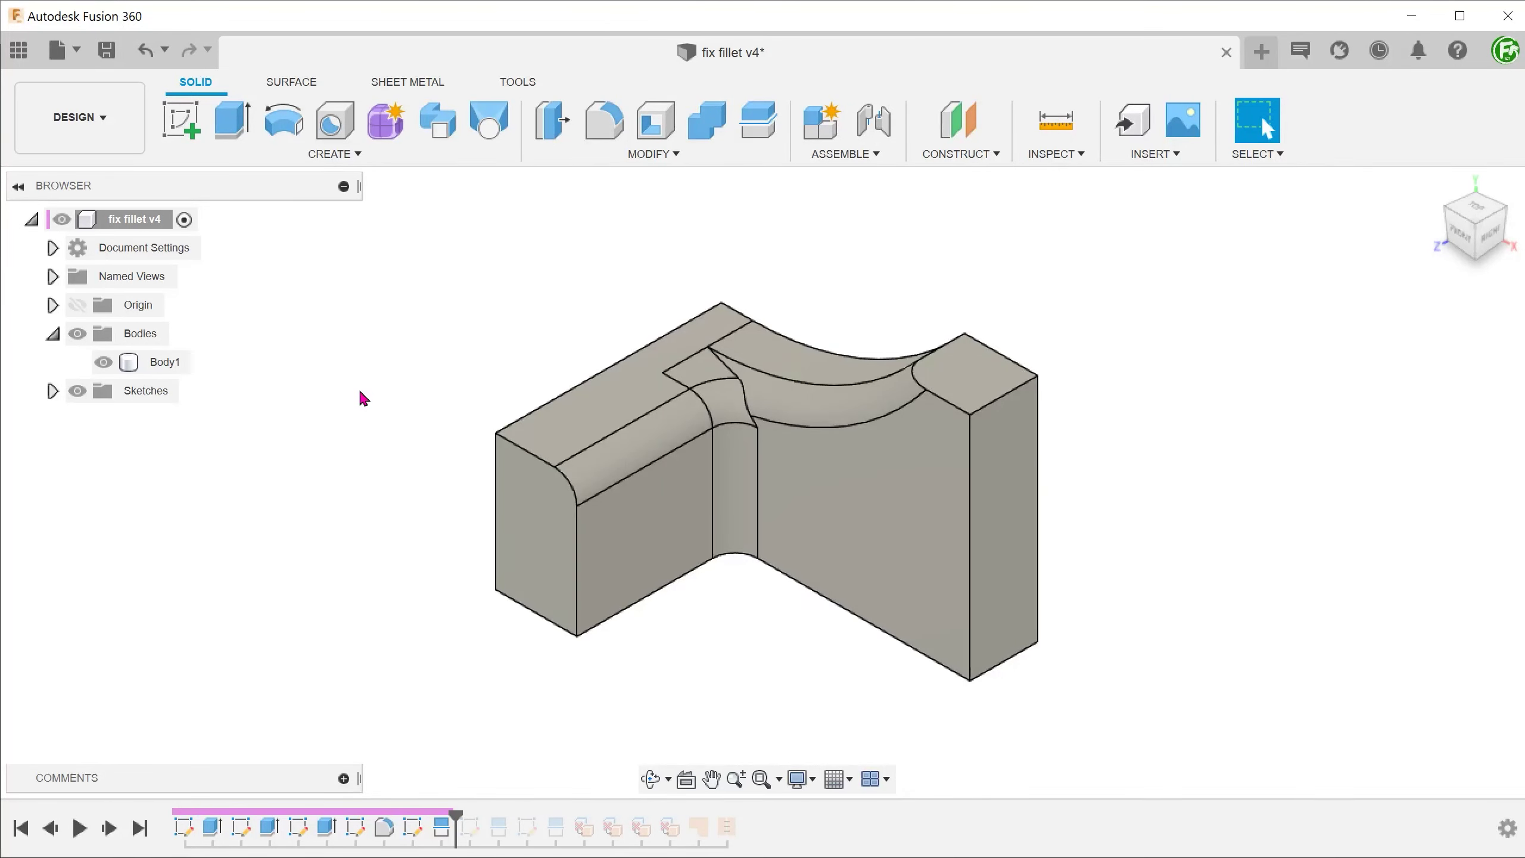
# Step: Sketch a vertical line about 7.1 mm long on the large front face, from the corner fillet's lower vertex up to the curved top edge
pyautogui.scroll(5, 363, 399)
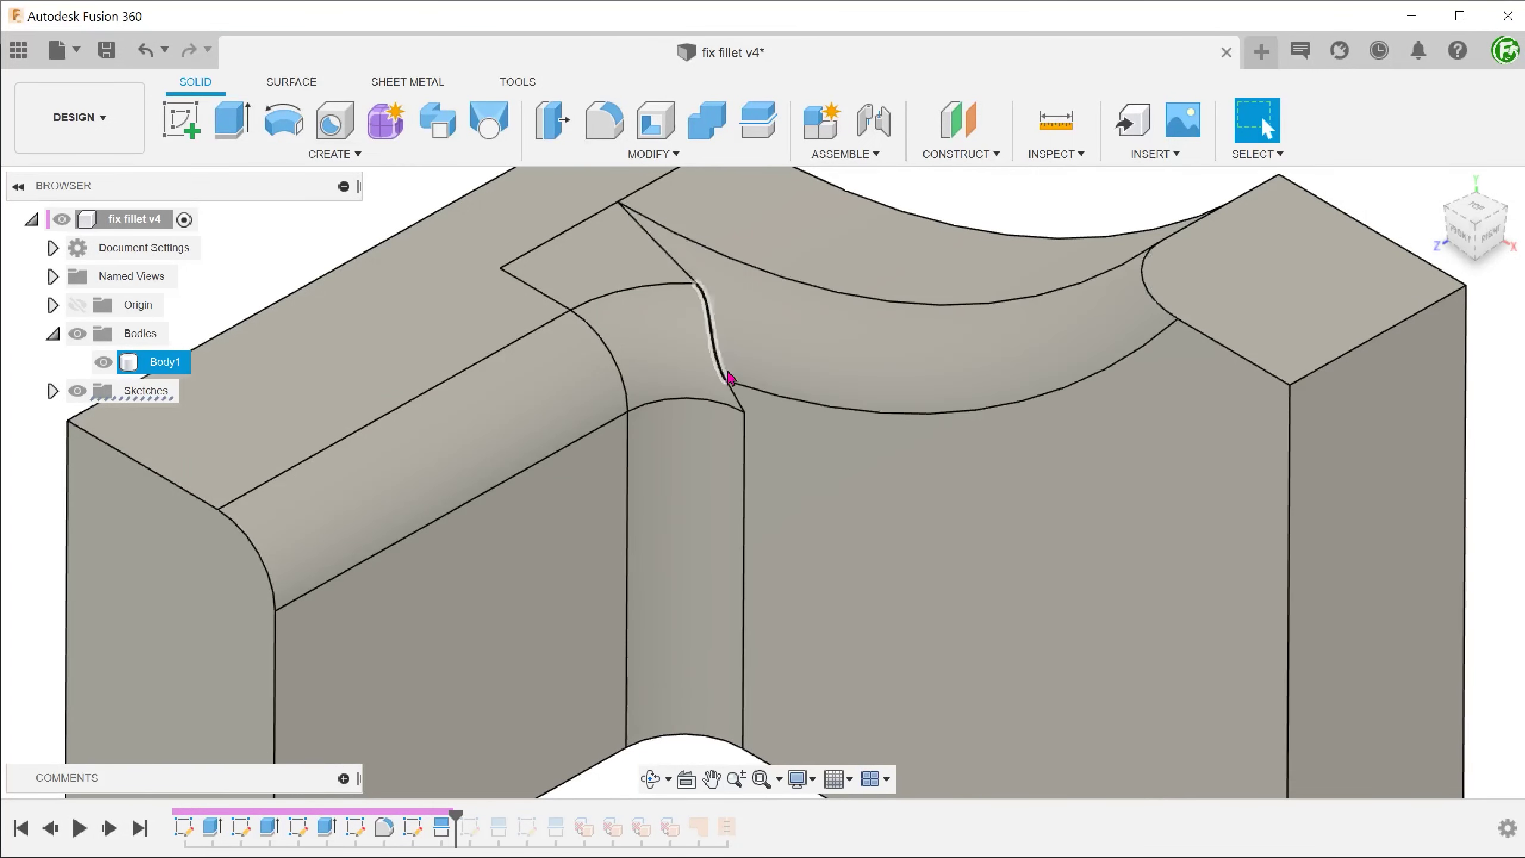
pyautogui.rightClick(810, 446)
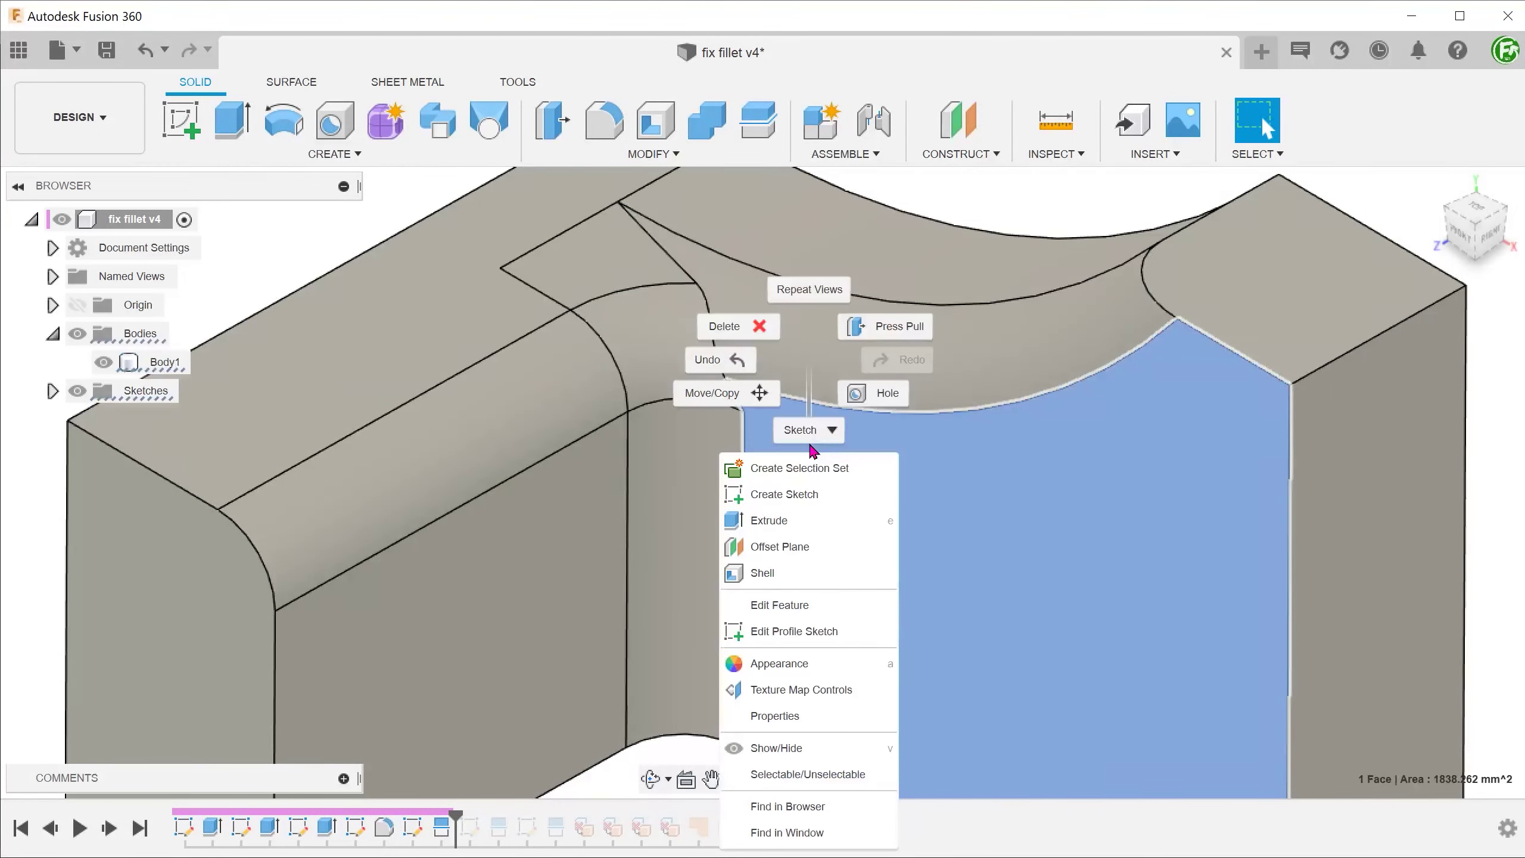
pyautogui.click(831, 495)
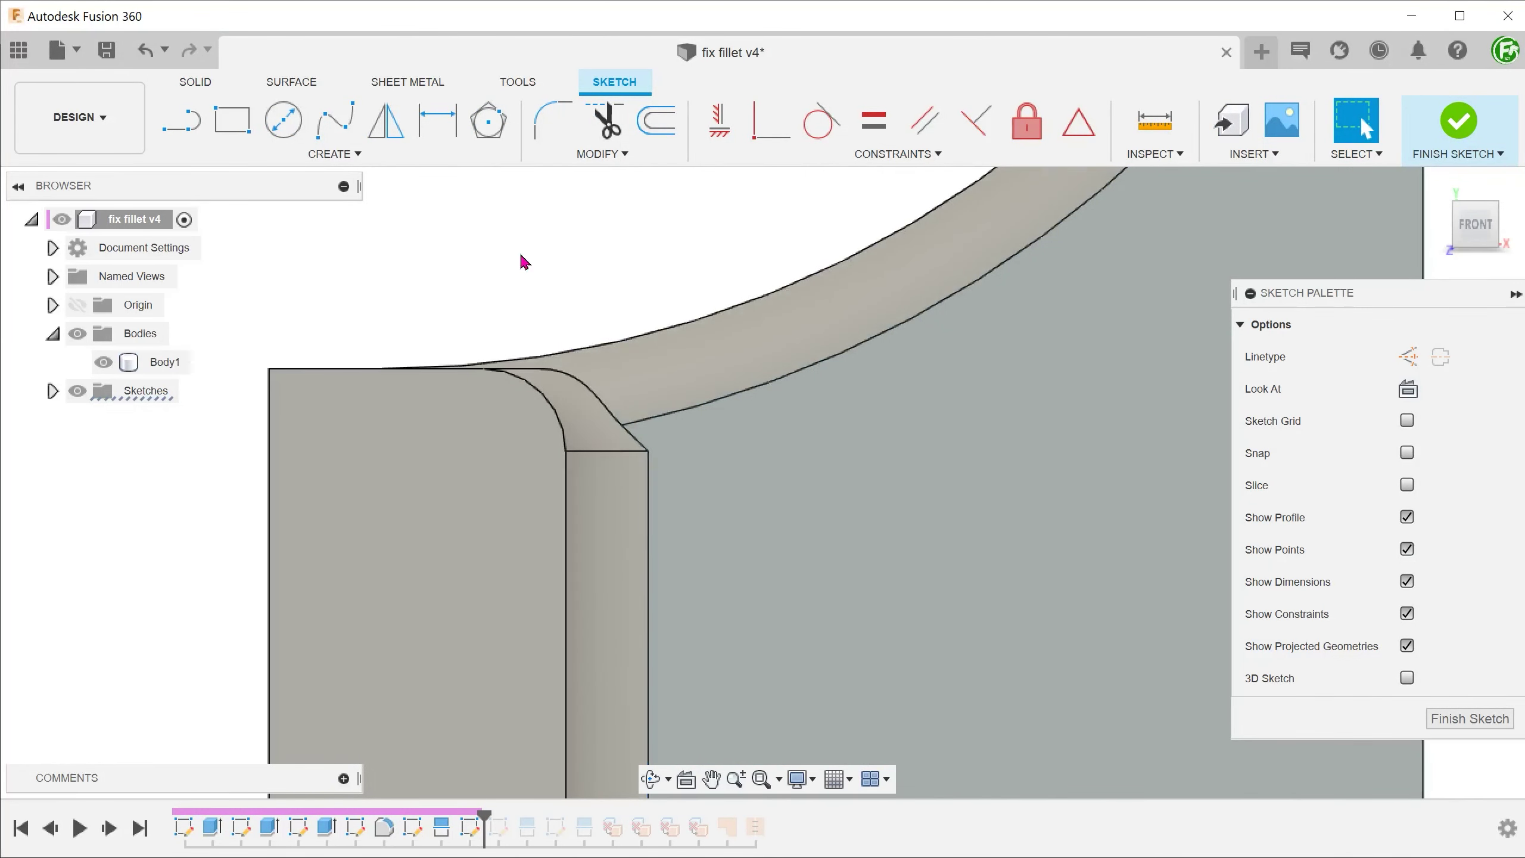
pyautogui.scroll(3, 580, 276)
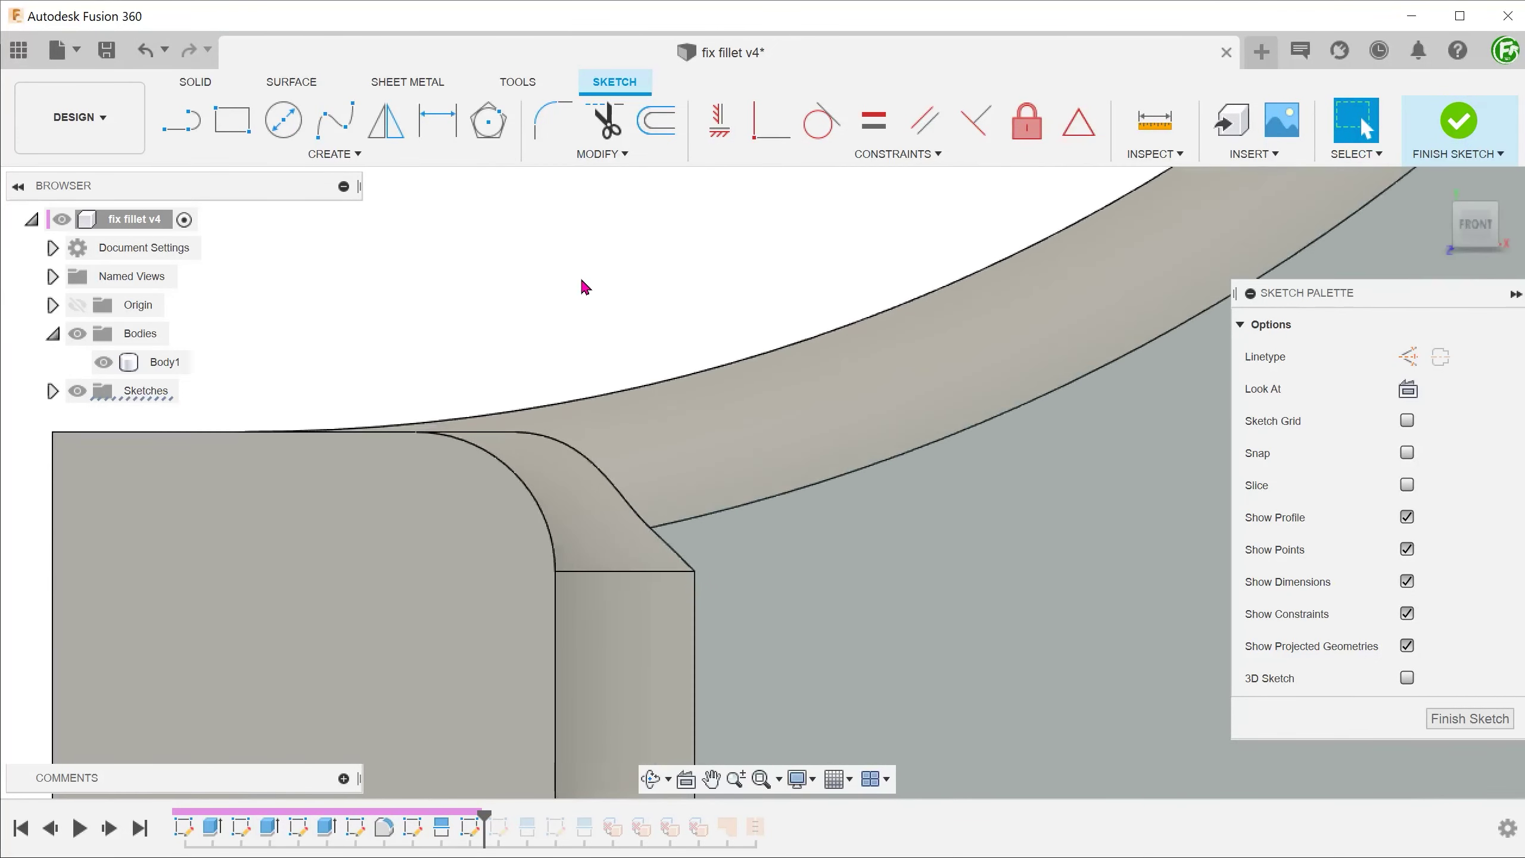
pyautogui.press('l')
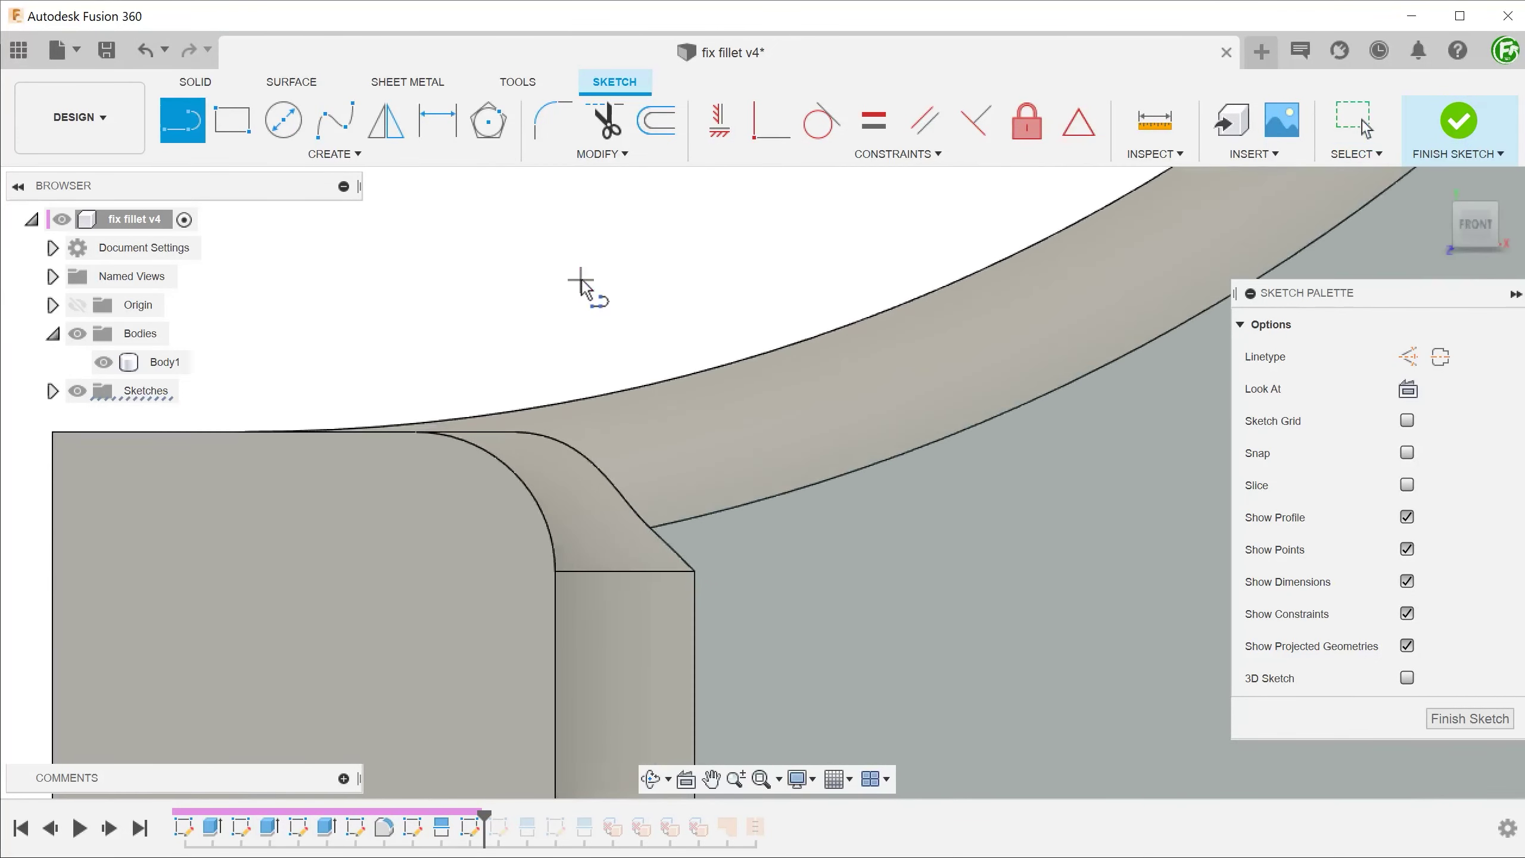
pyautogui.click(695, 565)
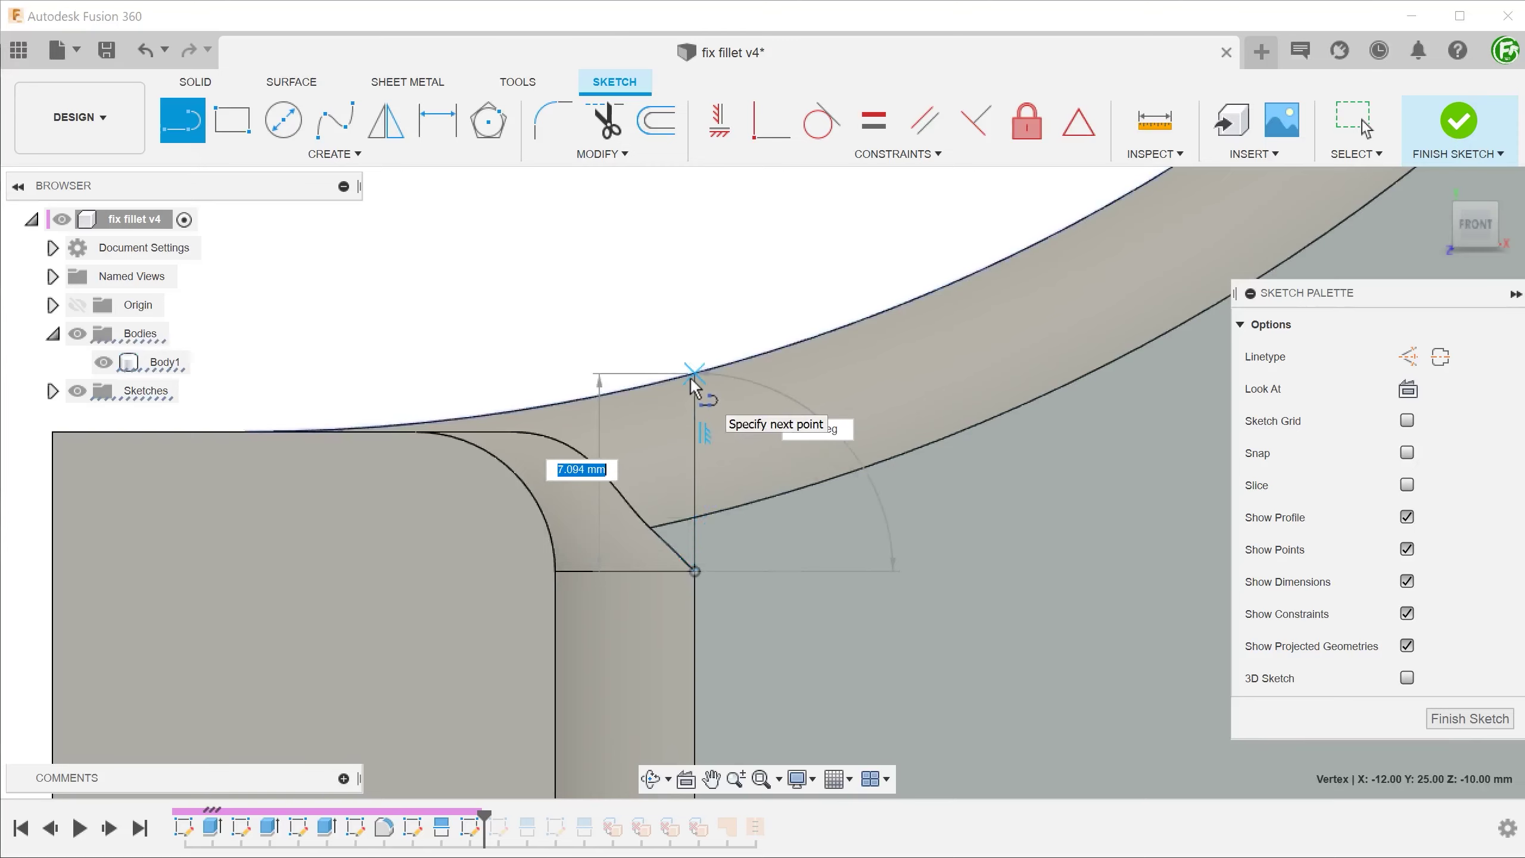
pyautogui.doubleClick(696, 375)
pyautogui.press('Escape')
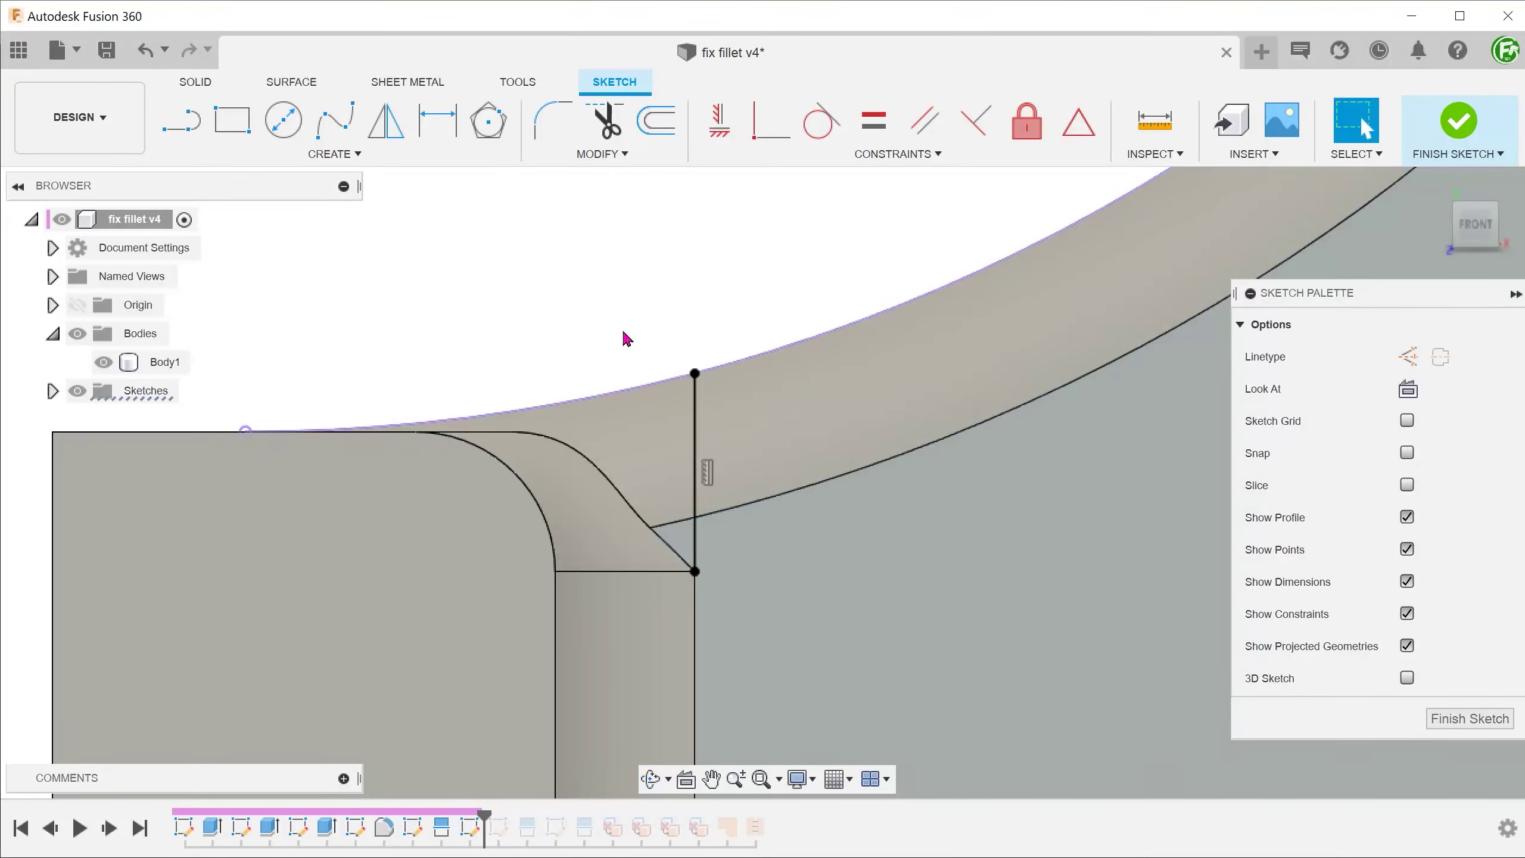
pyautogui.click(1465, 131)
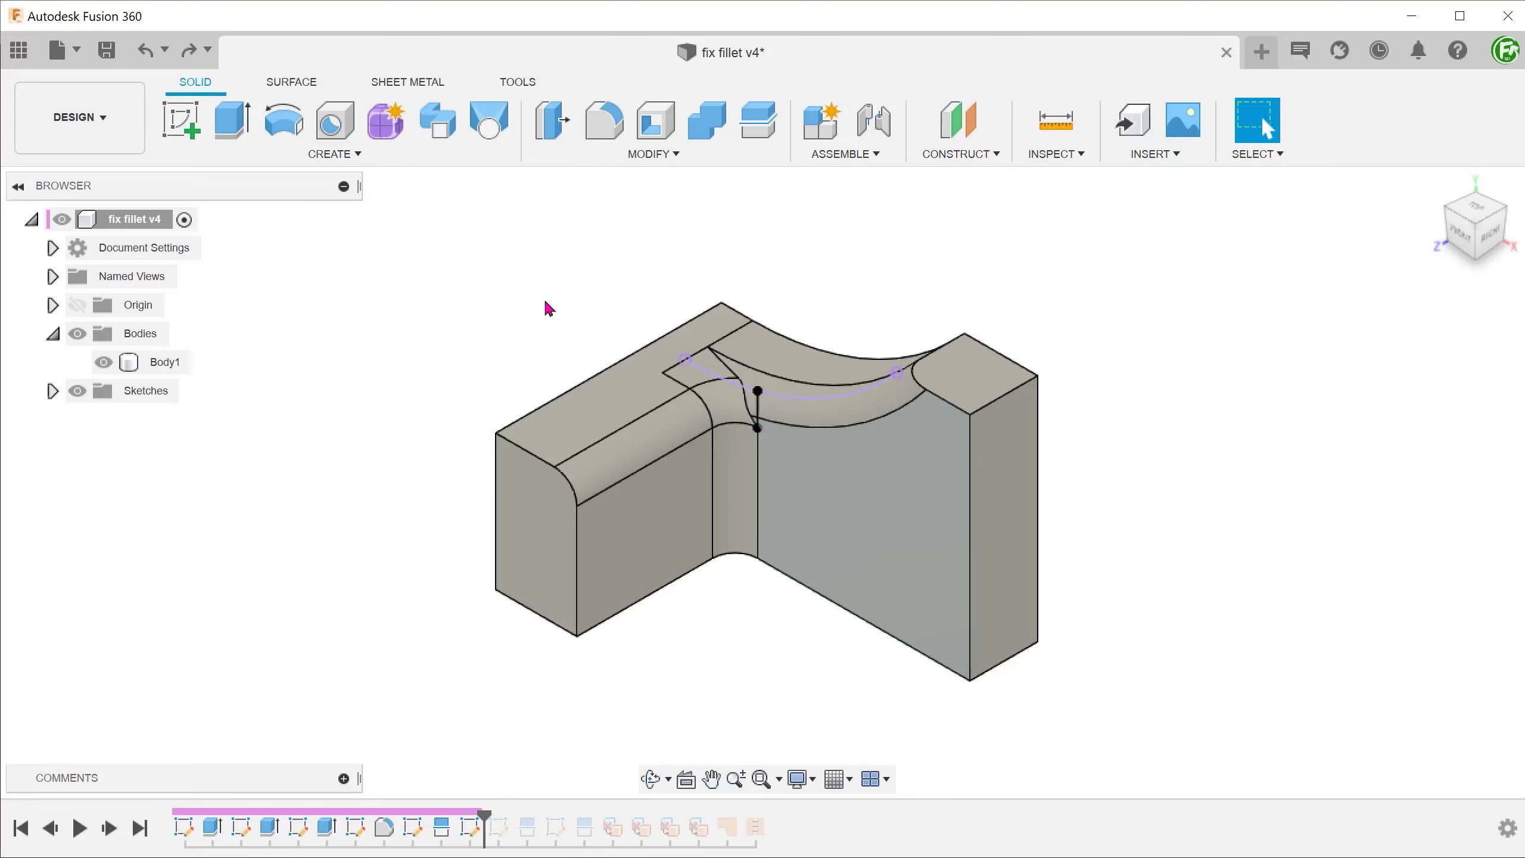
# Step: Split the curved fillet and the large front face with the sketched vertical line, using Split Face with the Split with Surface type
pyautogui.click(629, 155)
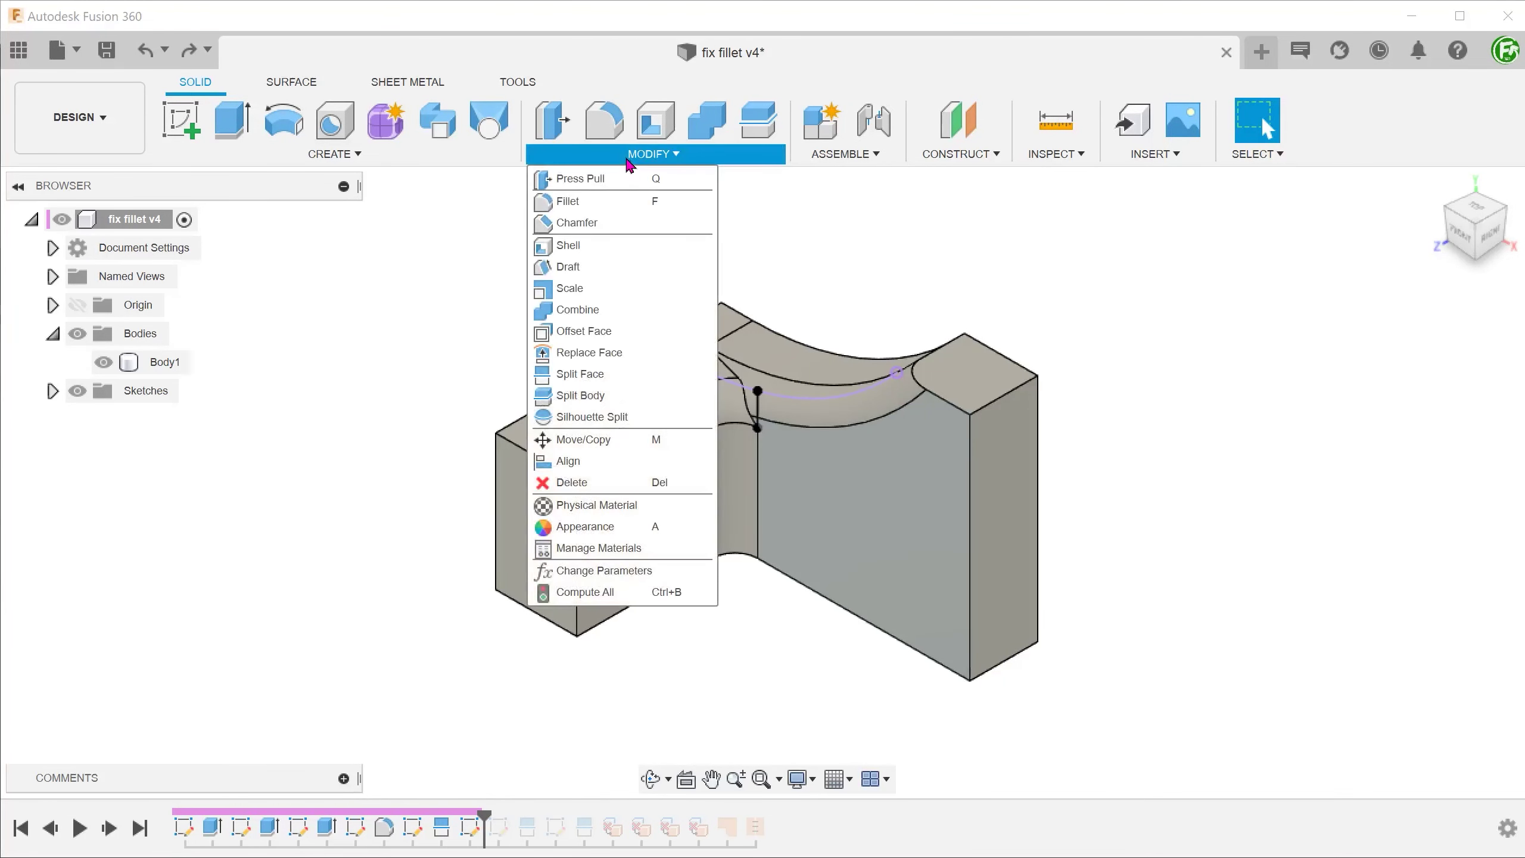
pyautogui.click(638, 384)
pyautogui.scroll(2, 739, 396)
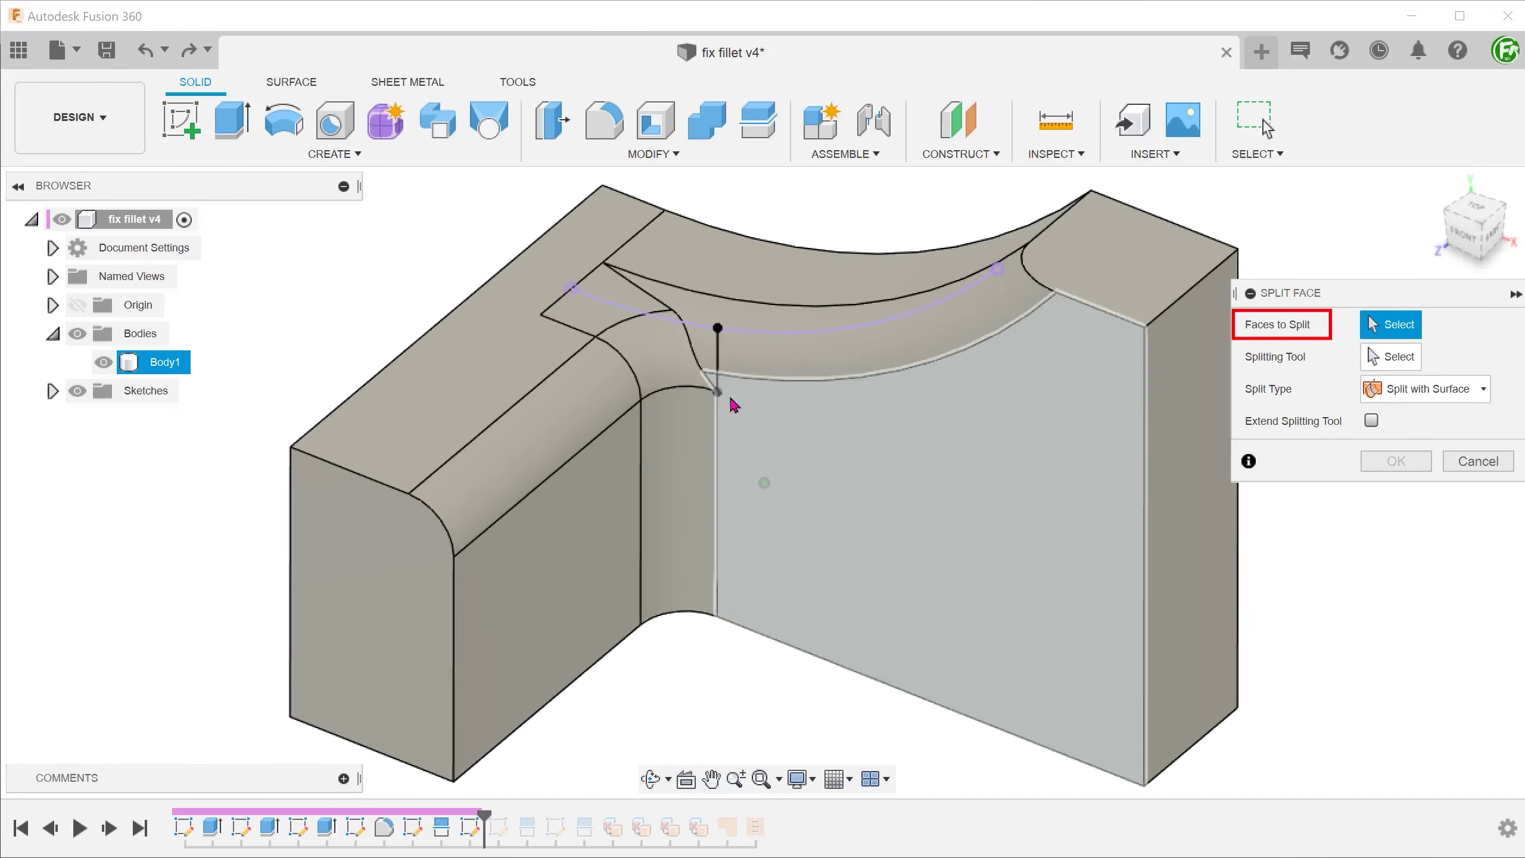
pyautogui.click(793, 373)
pyautogui.click(792, 425)
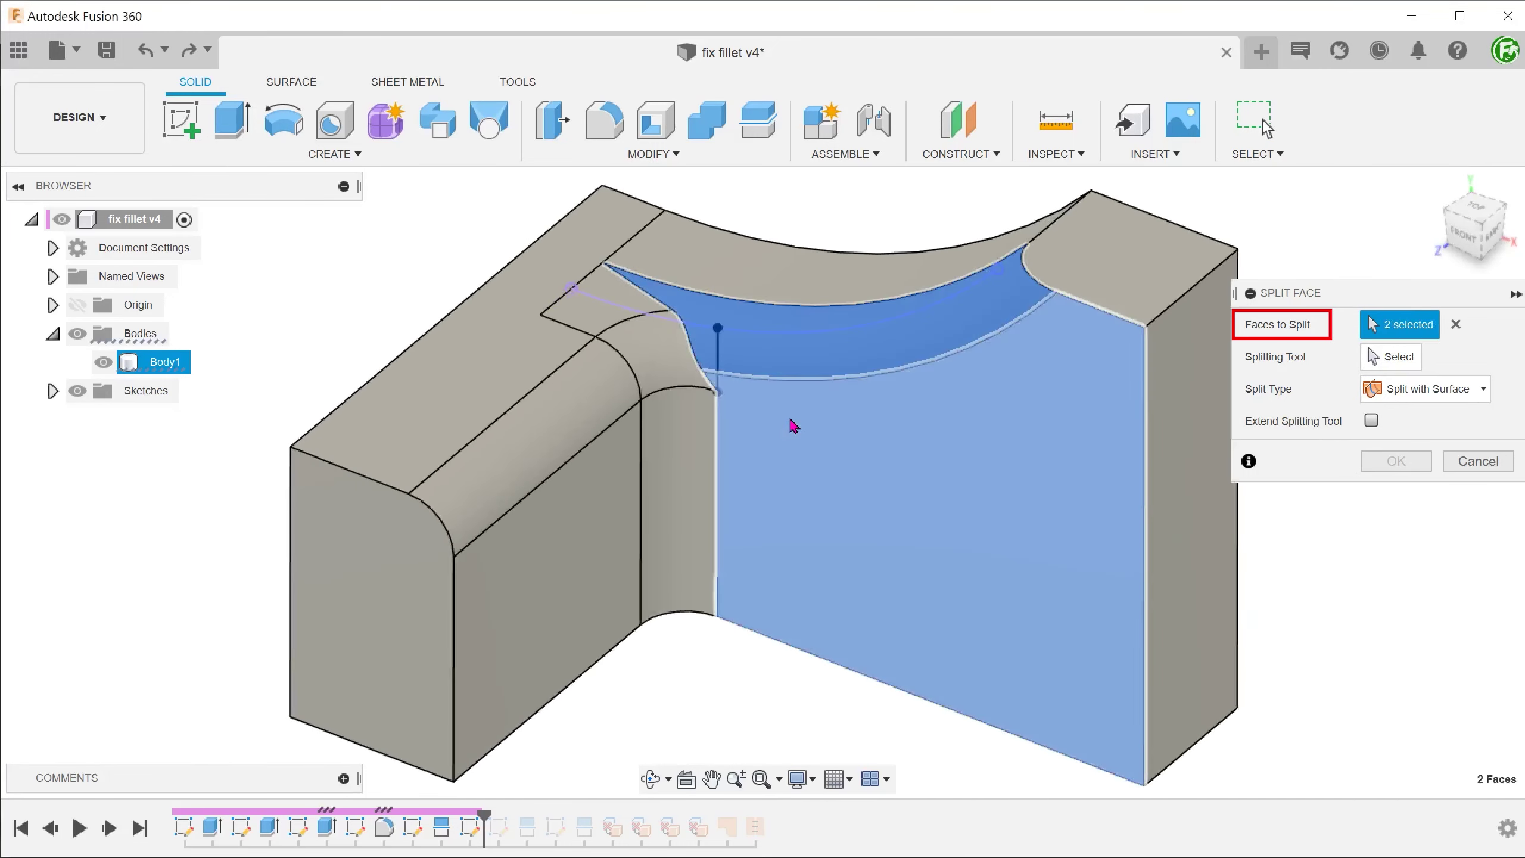
pyautogui.click(1402, 361)
pyautogui.moveTo(694, 364)
pyautogui.keyDown('shift'); pyautogui.mouseDown(button='middle')
pyautogui.moveTo(708, 385)
pyautogui.moveTo(667, 381)
pyautogui.moveTo(706, 386)
pyautogui.mouseUp(button='middle'); pyautogui.keyUp('shift')
pyautogui.click(686, 365)
pyautogui.keyDown('shift'); pyautogui.moveTo(1171, 465); pyautogui.dragTo(1150, 480, button='middle'); pyautogui.keyUp('shift')
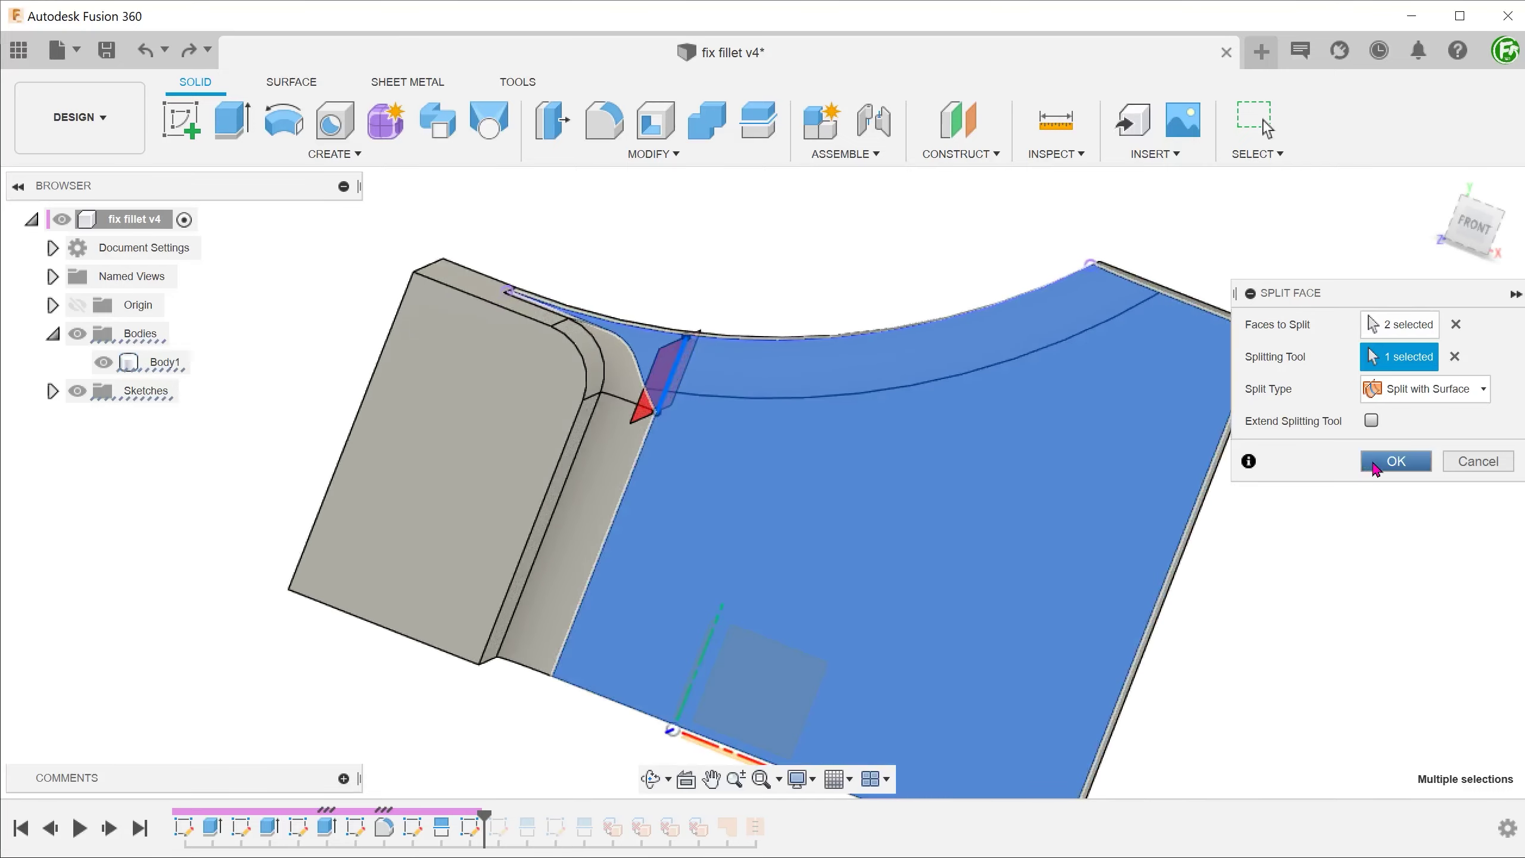
pyautogui.click(1374, 462)
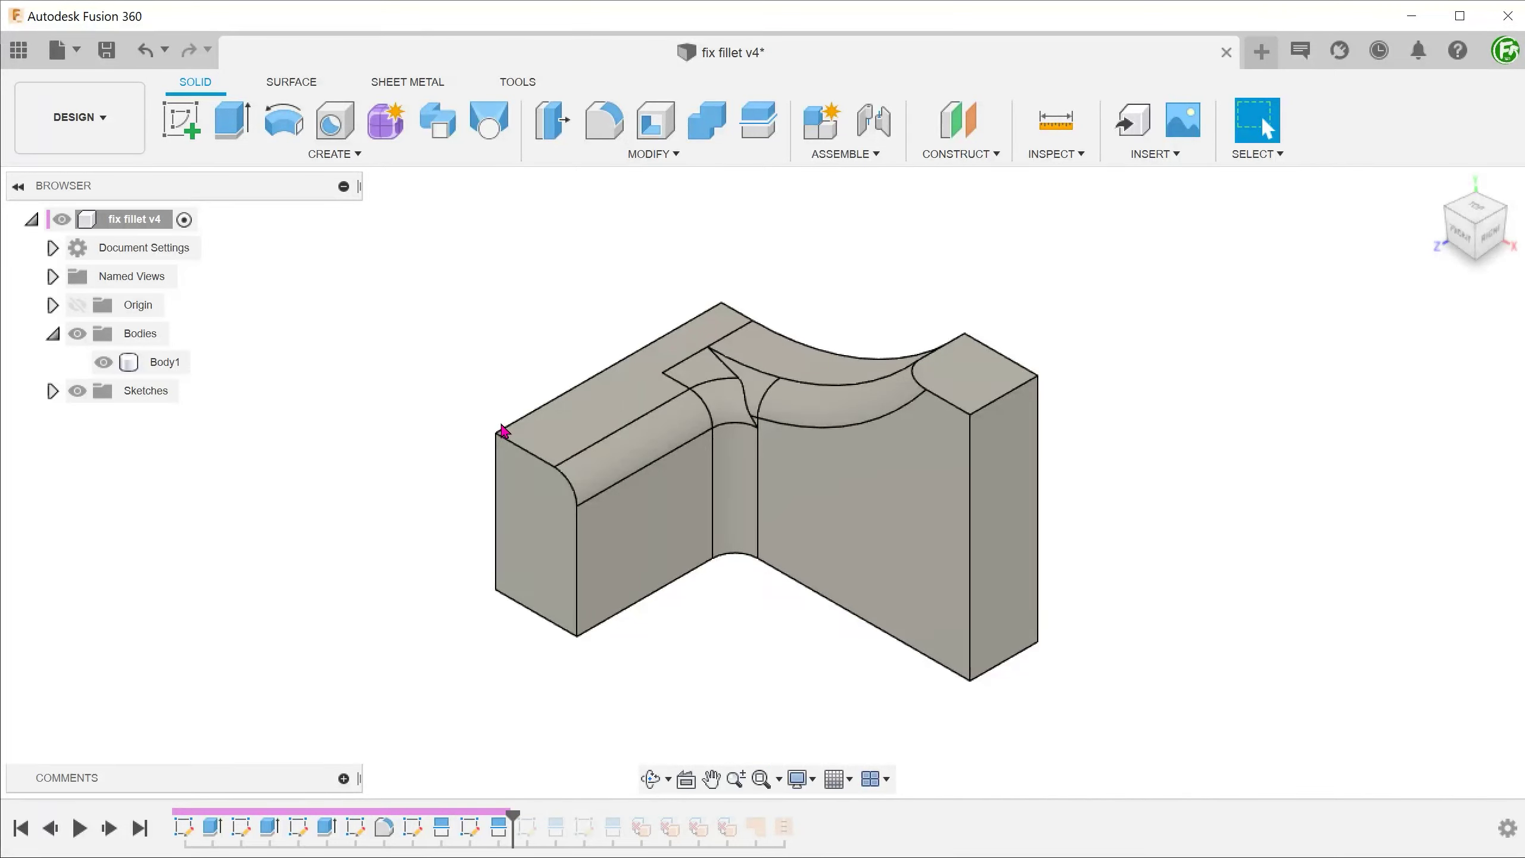
# Step: Examine the split-off top-face and curved-fillet regions together with the inner corner fillet face around the corner
pyautogui.scroll(5, 571, 361)
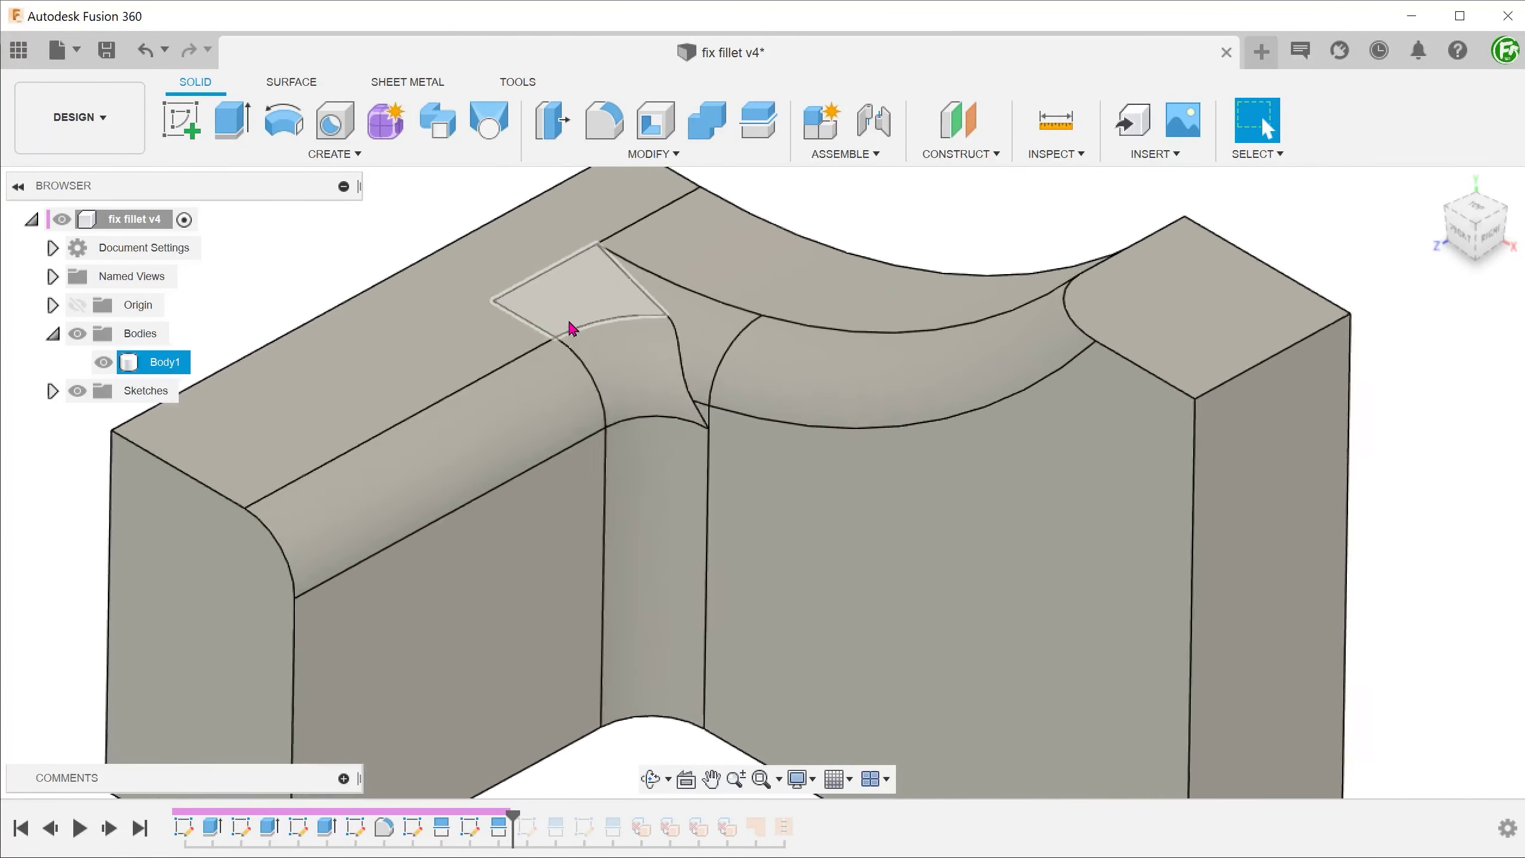
pyautogui.click(574, 305)
pyautogui.click(685, 300)
pyautogui.click(647, 339)
pyautogui.click(699, 413)
pyautogui.keyDown('shift'); pyautogui.moveTo(675, 413); pyautogui.dragTo(321, 327, button='middle'); pyautogui.keyUp('shift')
pyautogui.click(321, 327)
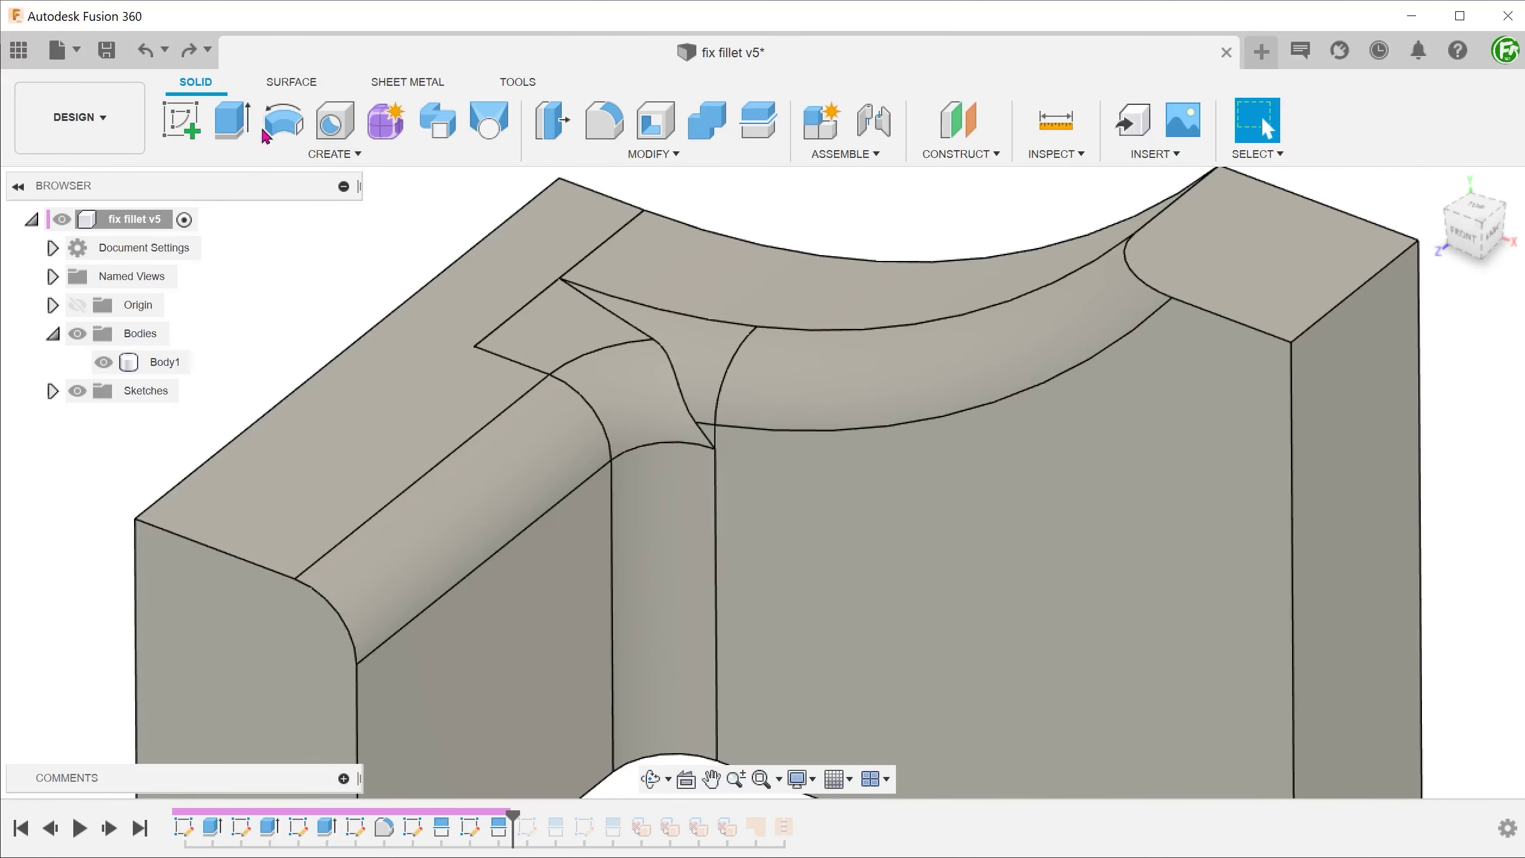
# Step: Delete the corner's split-off top-face region, curved-fillet region and inner fillet face as surface faces, leaving the corner open
pyautogui.click(289, 84)
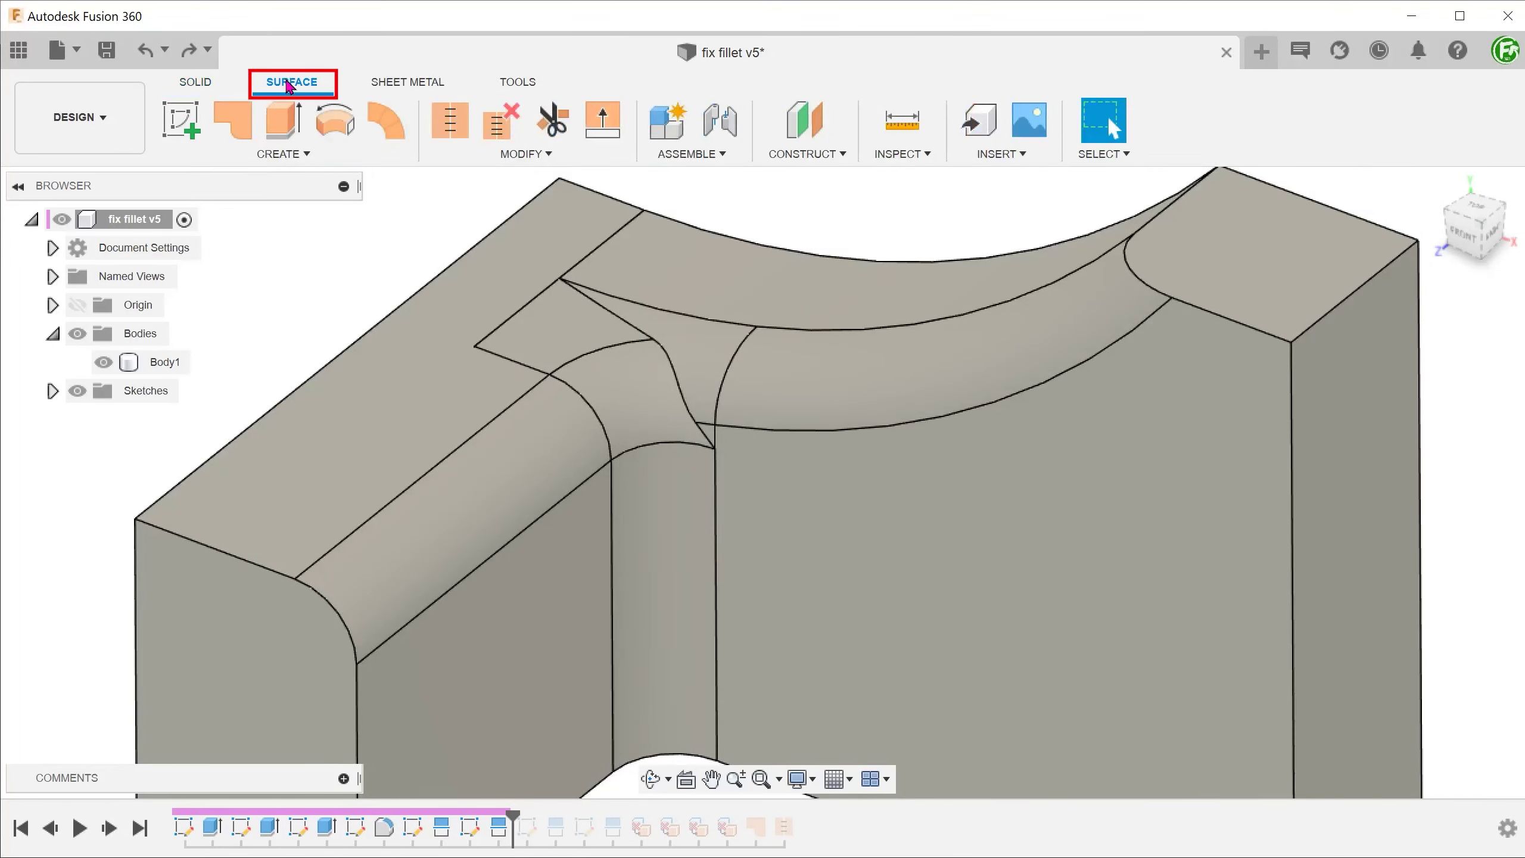
pyautogui.keyDown('ctrl'); pyautogui.click(555, 334); pyautogui.keyUp('ctrl')
pyautogui.keyDown('ctrl'); pyautogui.click(695, 347); pyautogui.keyUp('ctrl')
pyautogui.keyDown('ctrl'); pyautogui.click(646, 391); pyautogui.keyUp('ctrl')
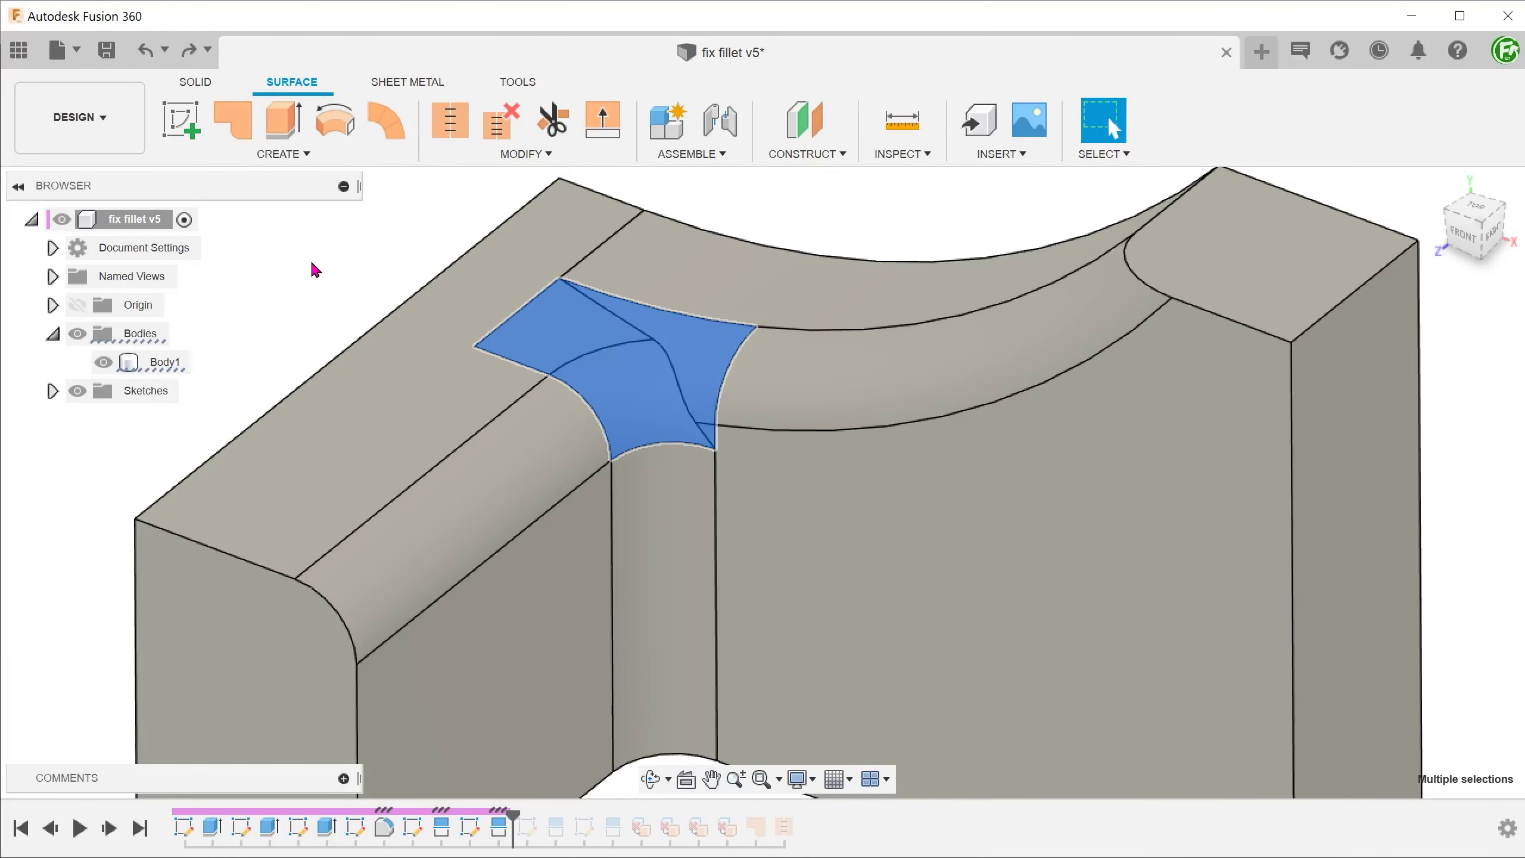
pyautogui.press('Delete')
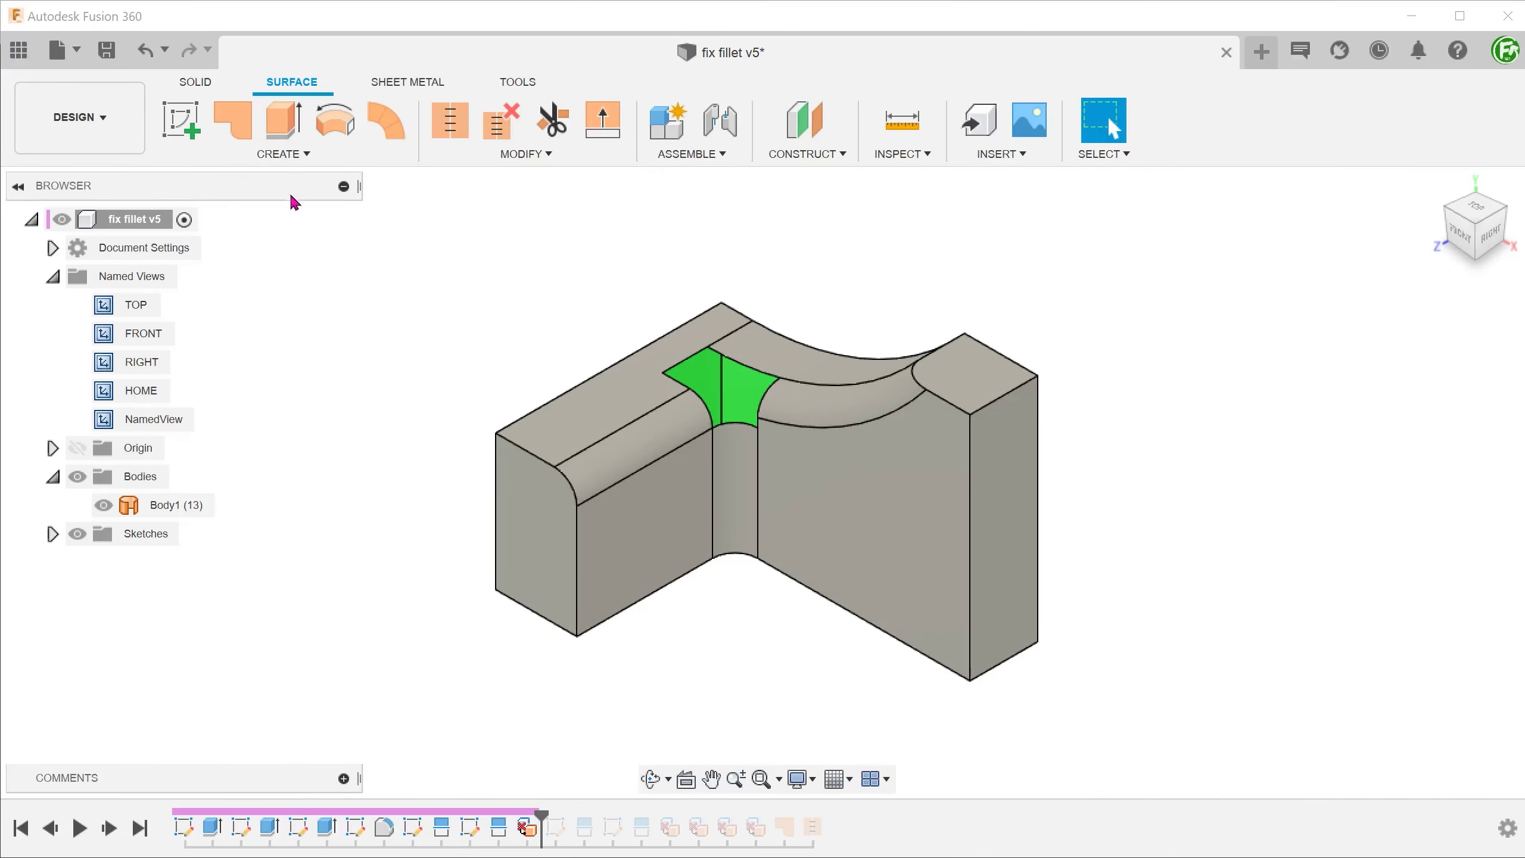
# Step: Patch the open corner from its chained boundary edges as a new body, with grouped edges and Curvature (G2) continuity
pyautogui.click(282, 154)
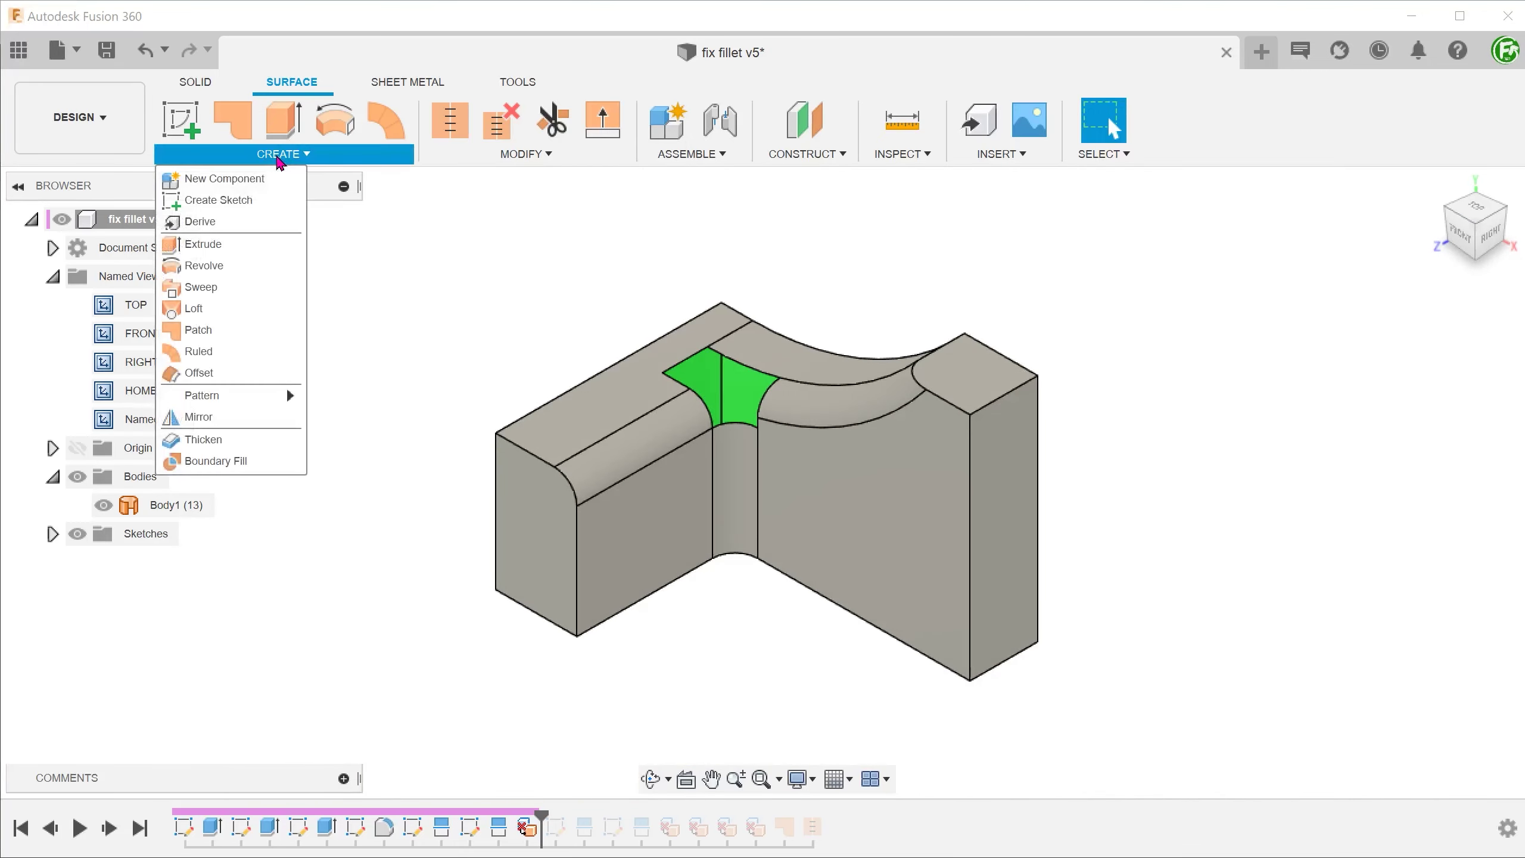
pyautogui.click(264, 331)
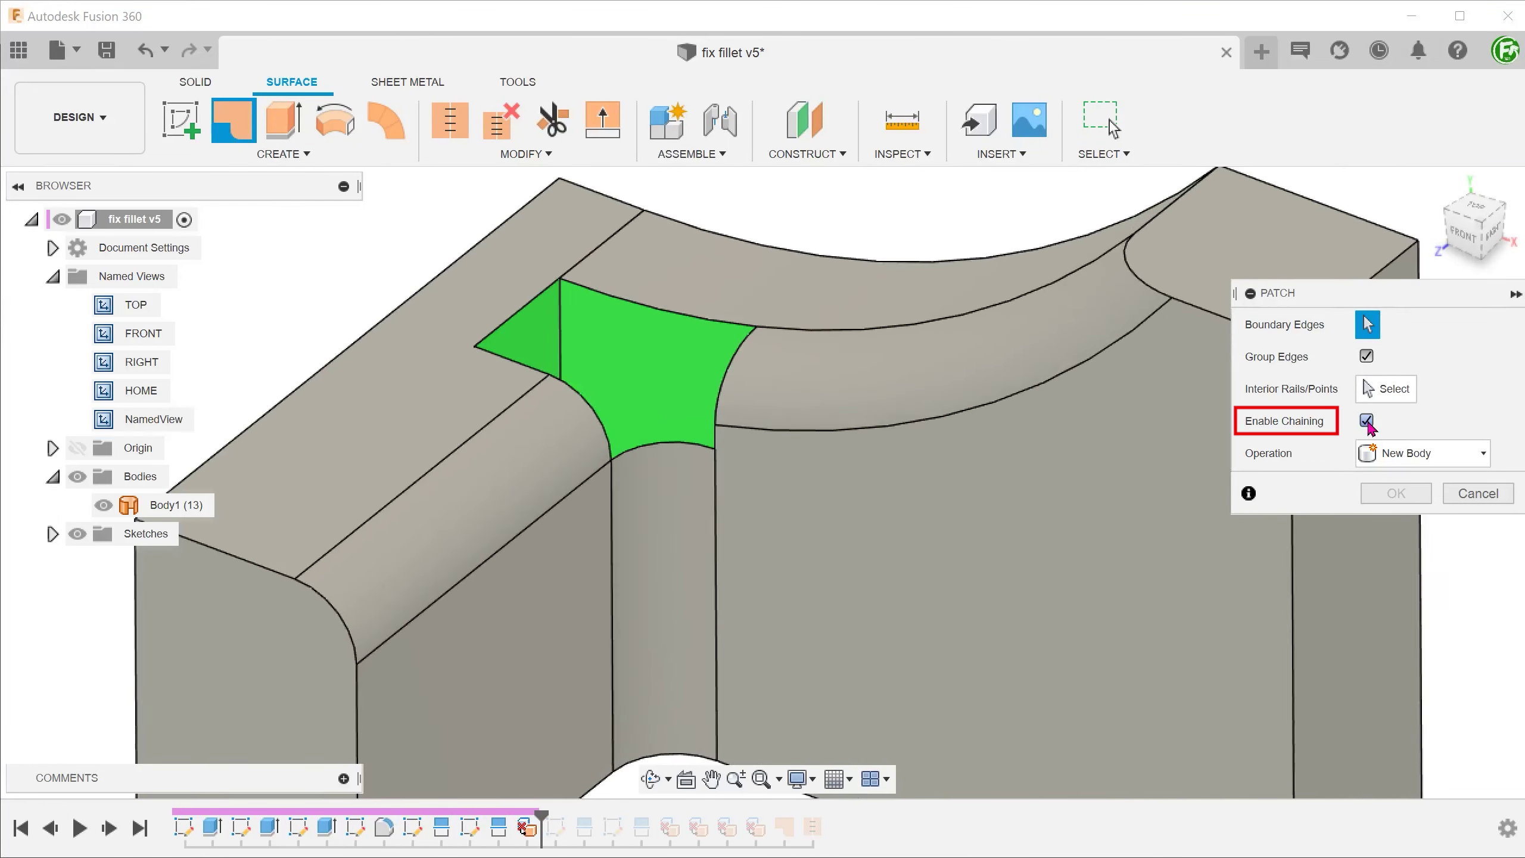
pyautogui.click(714, 413)
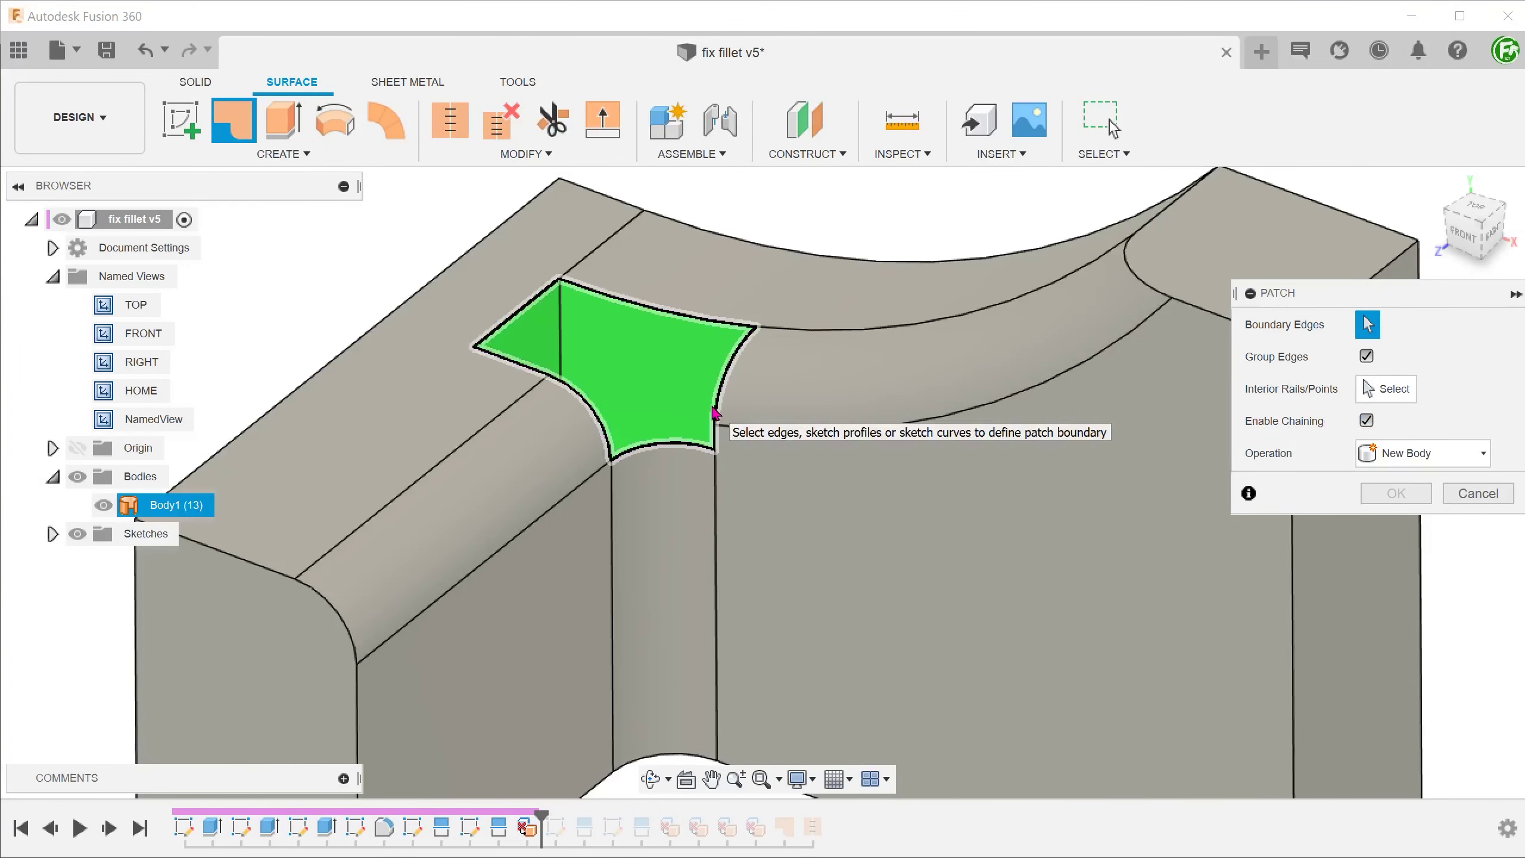
pyautogui.click(714, 413)
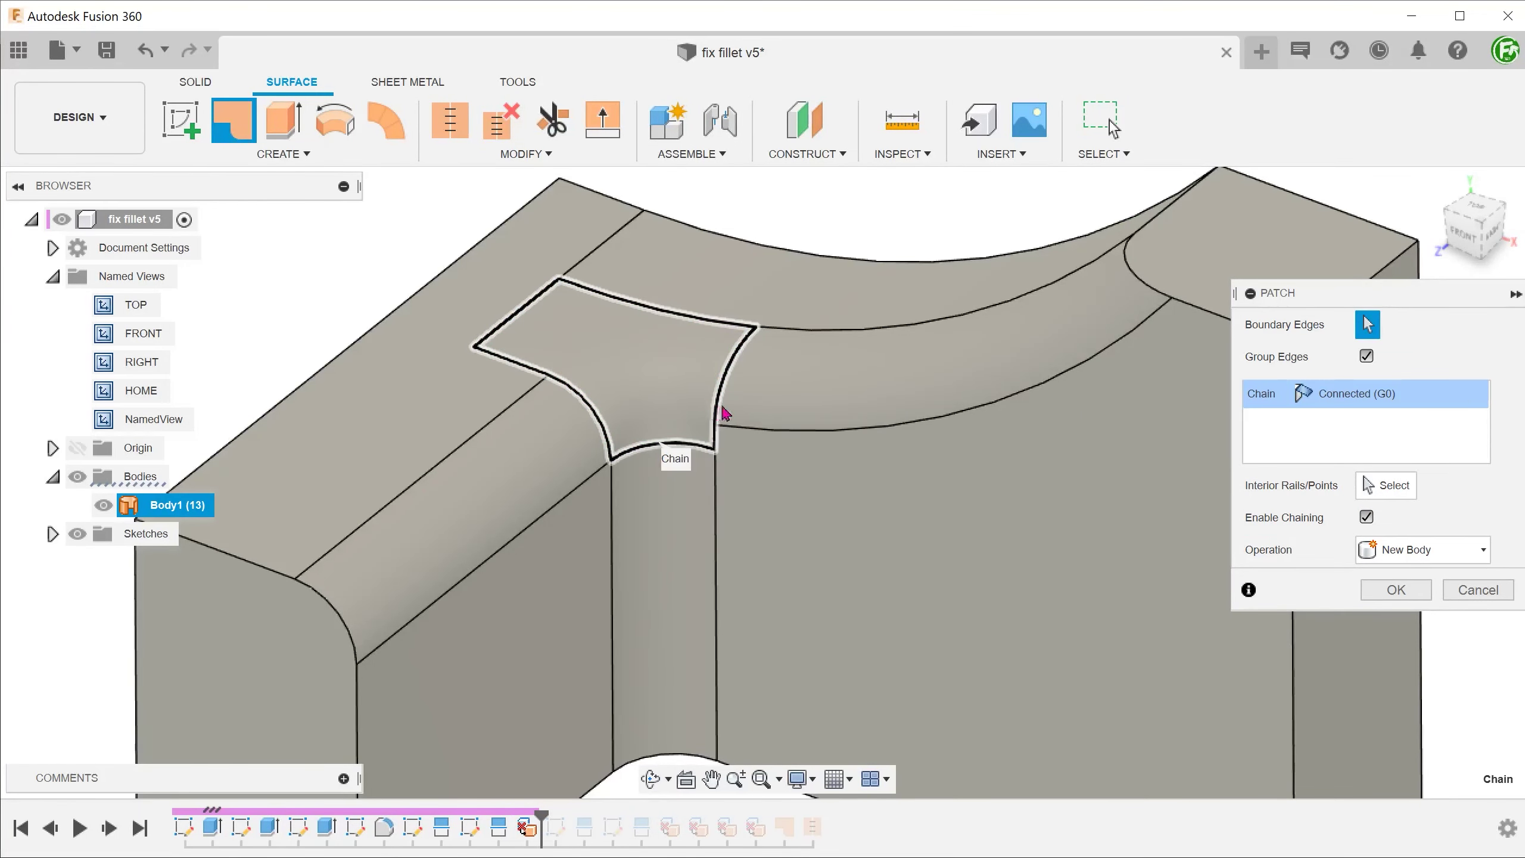
pyautogui.click(1366, 358)
pyautogui.click(1366, 358)
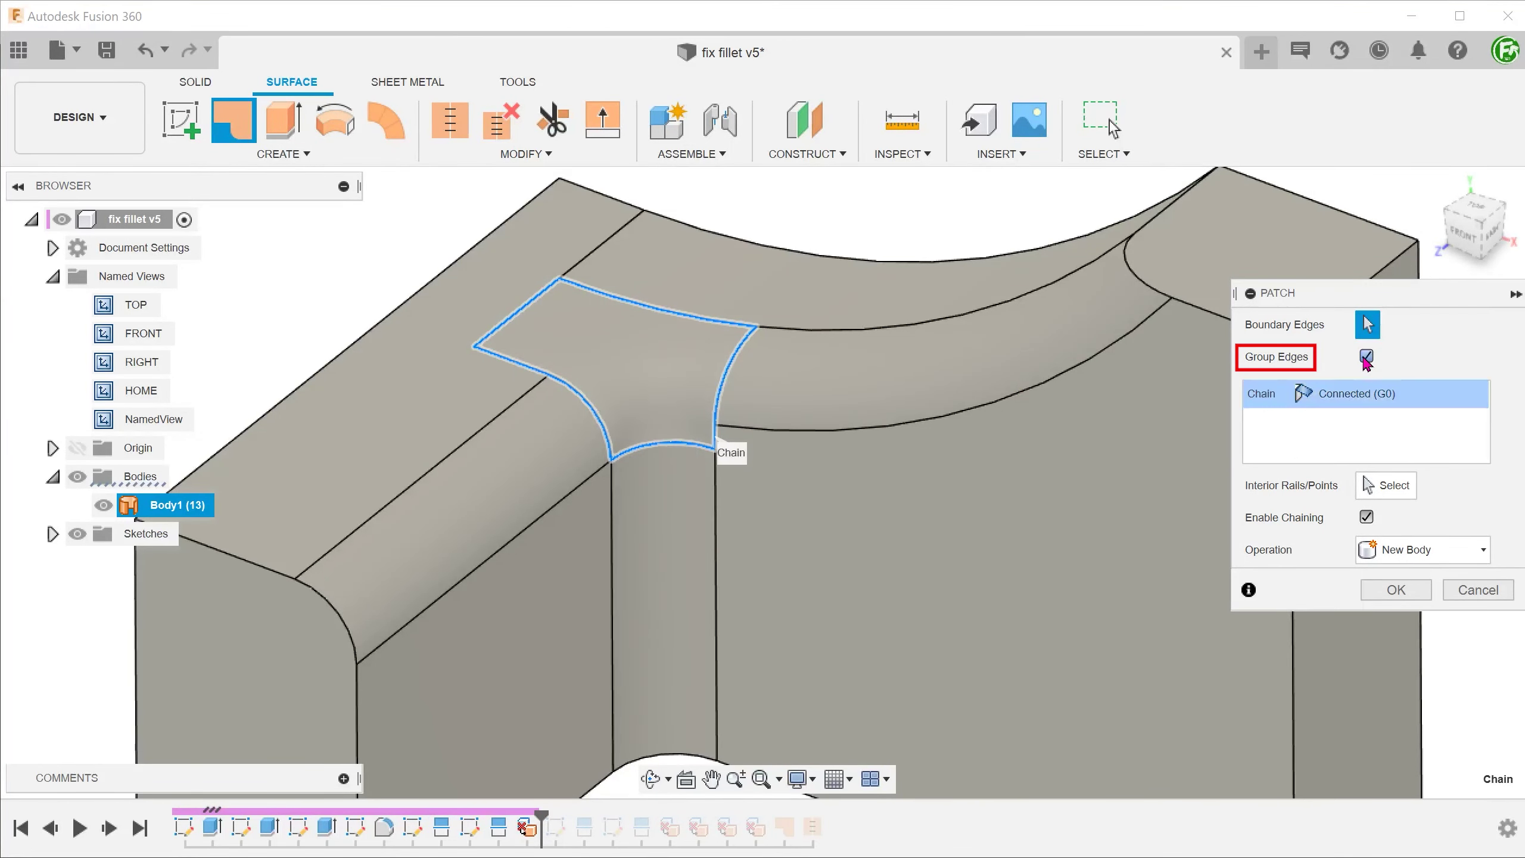
pyautogui.click(1380, 394)
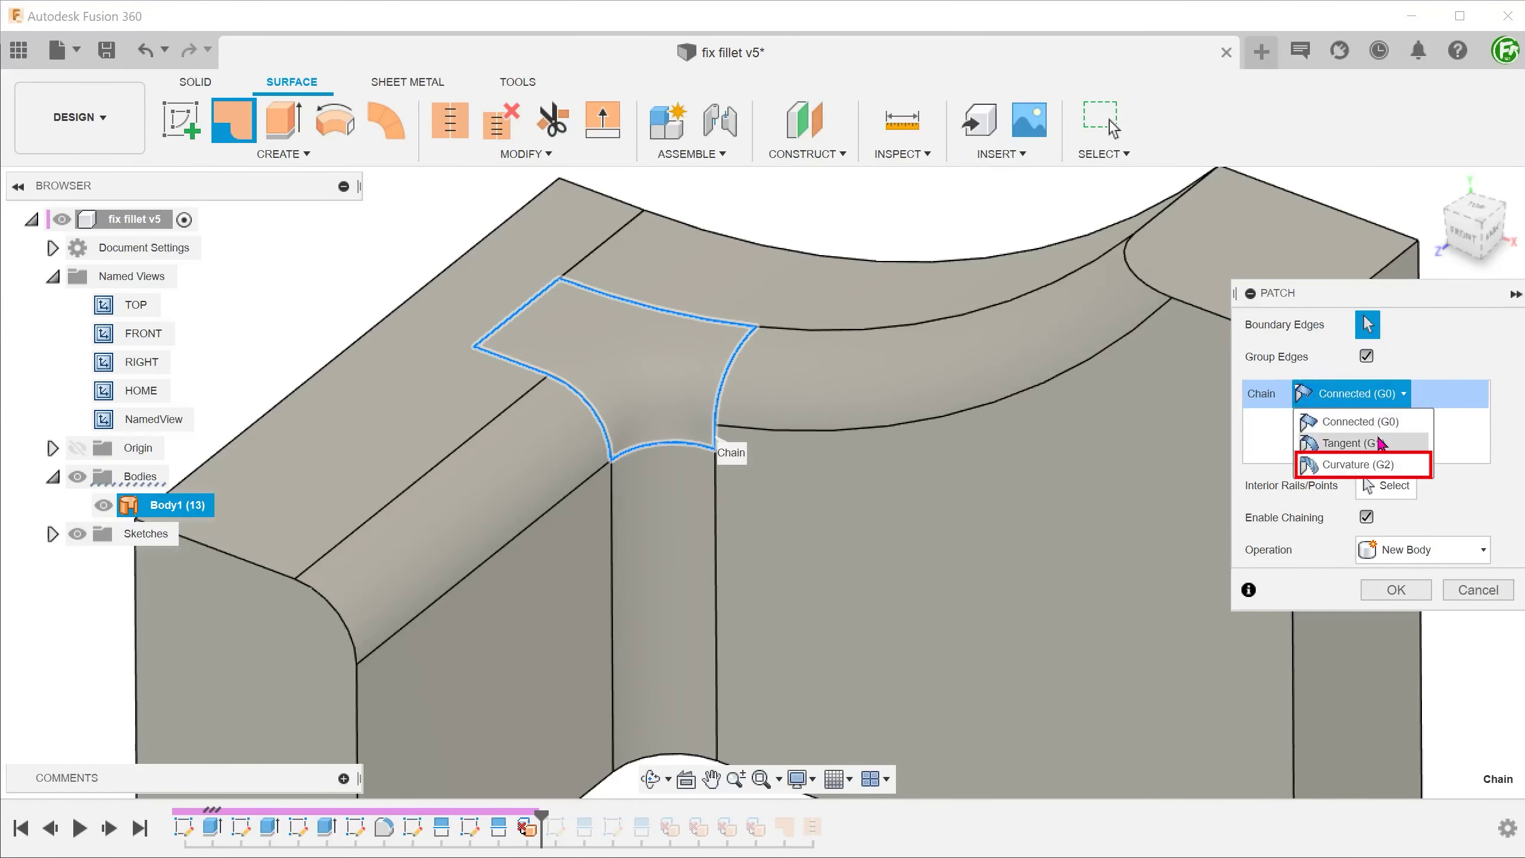
pyautogui.click(1421, 469)
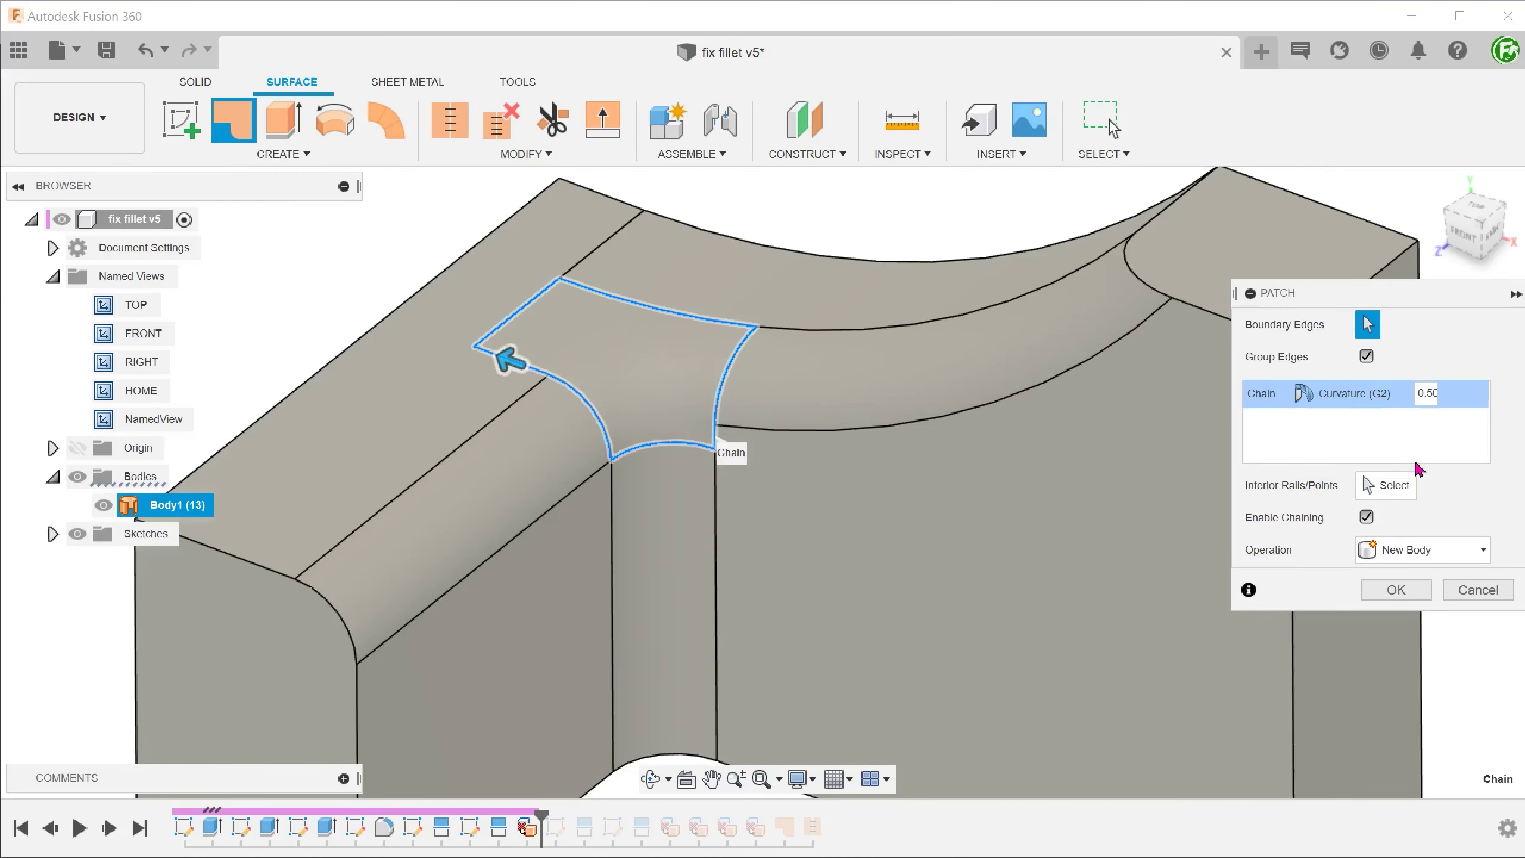
pyautogui.click(1398, 589)
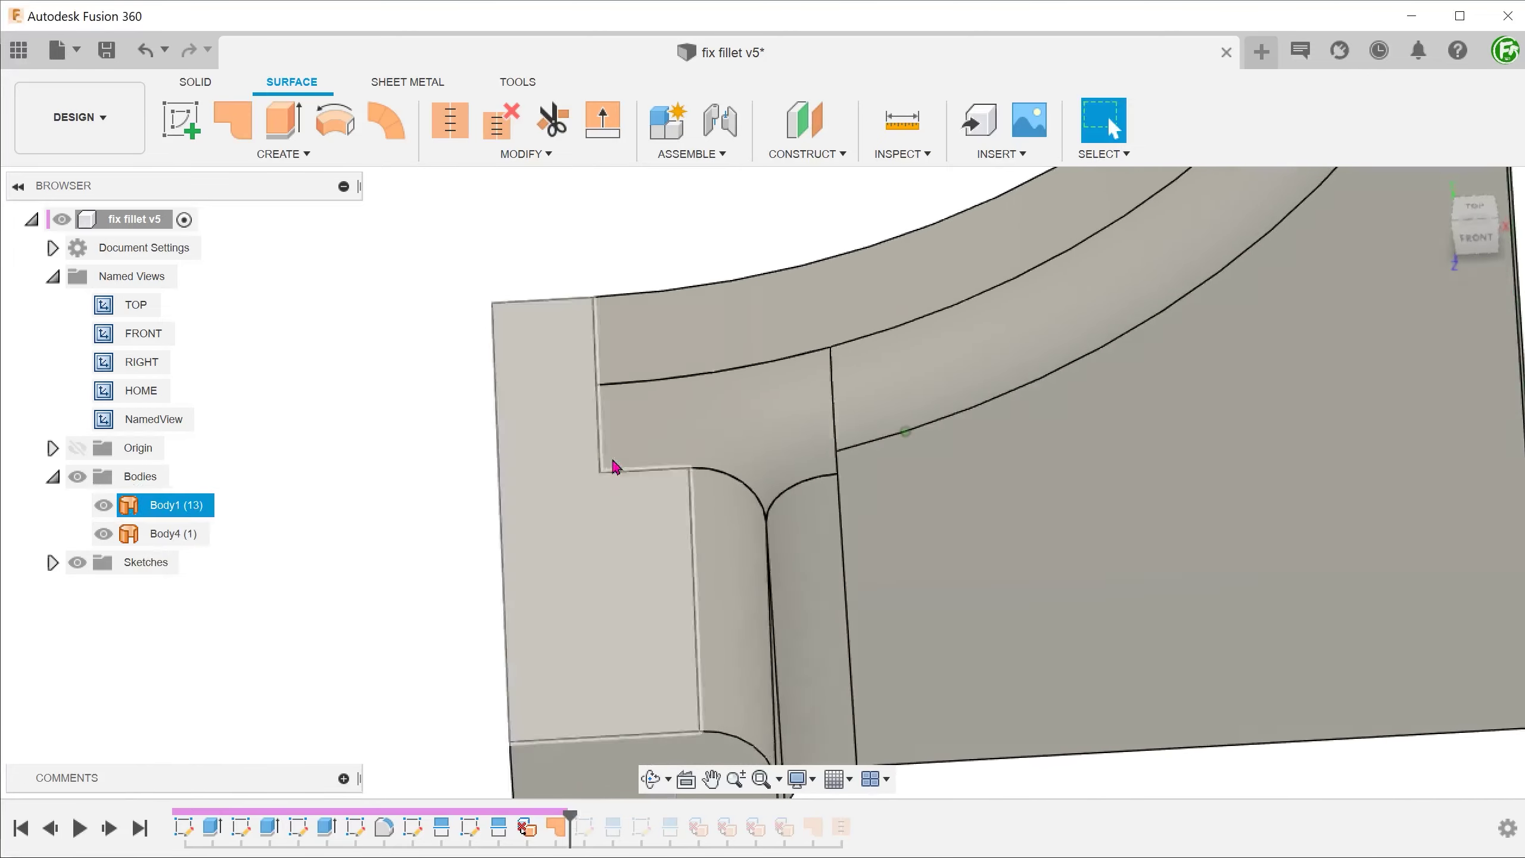
# Step: Stitch the corner patch and the surrounding surface body into one new body with a 0.10 mm tolerance
pyautogui.click(680, 422)
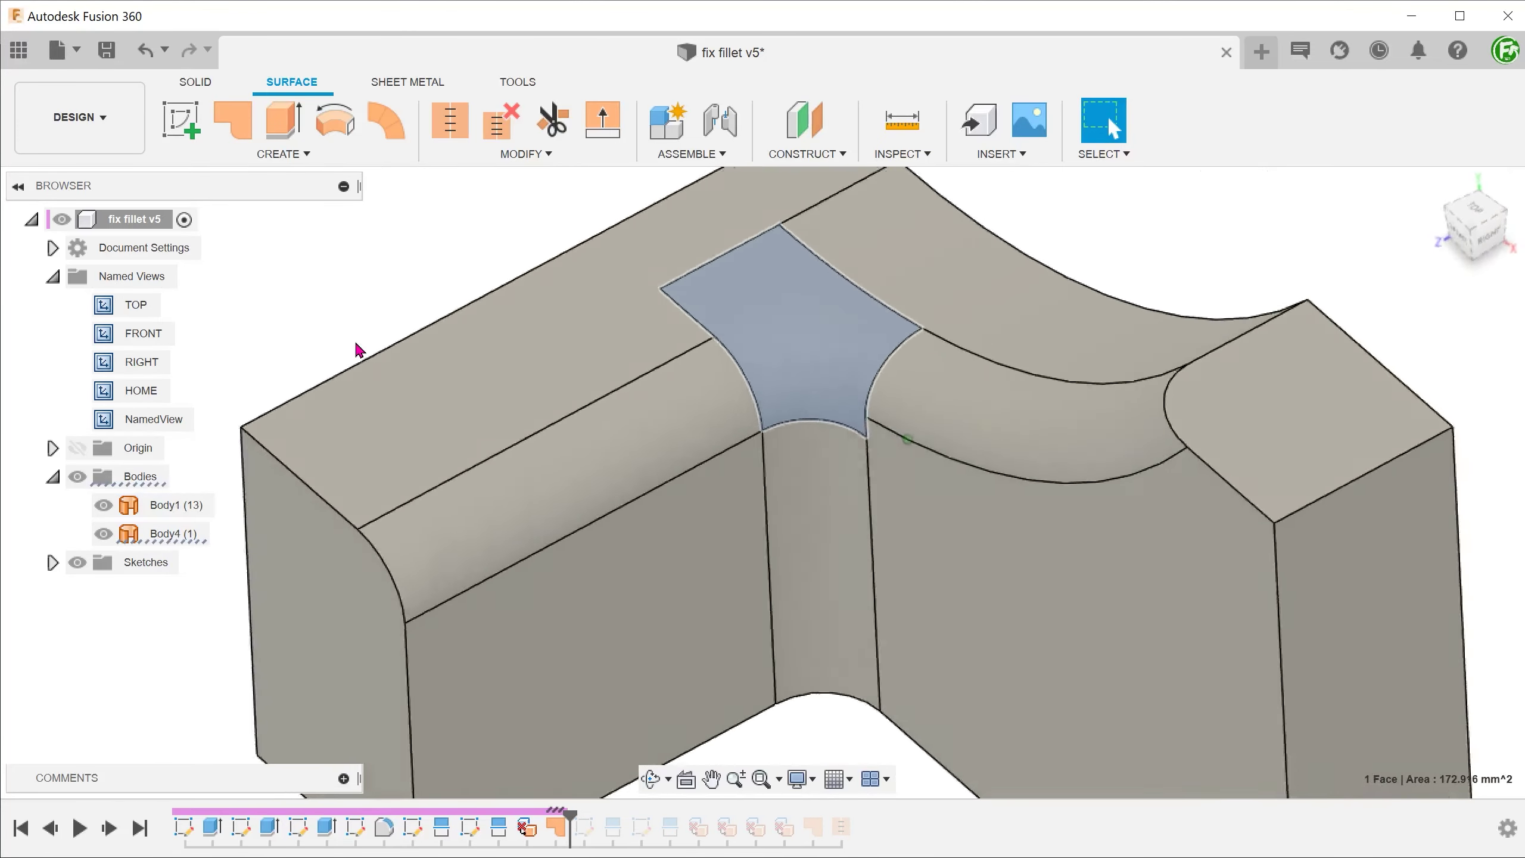
pyautogui.keyDown('shift'); pyautogui.moveTo(358, 350); pyautogui.dragTo(407, 429, button='middle'); pyautogui.keyUp('shift')
pyautogui.press('Escape')
pyautogui.press('F6')
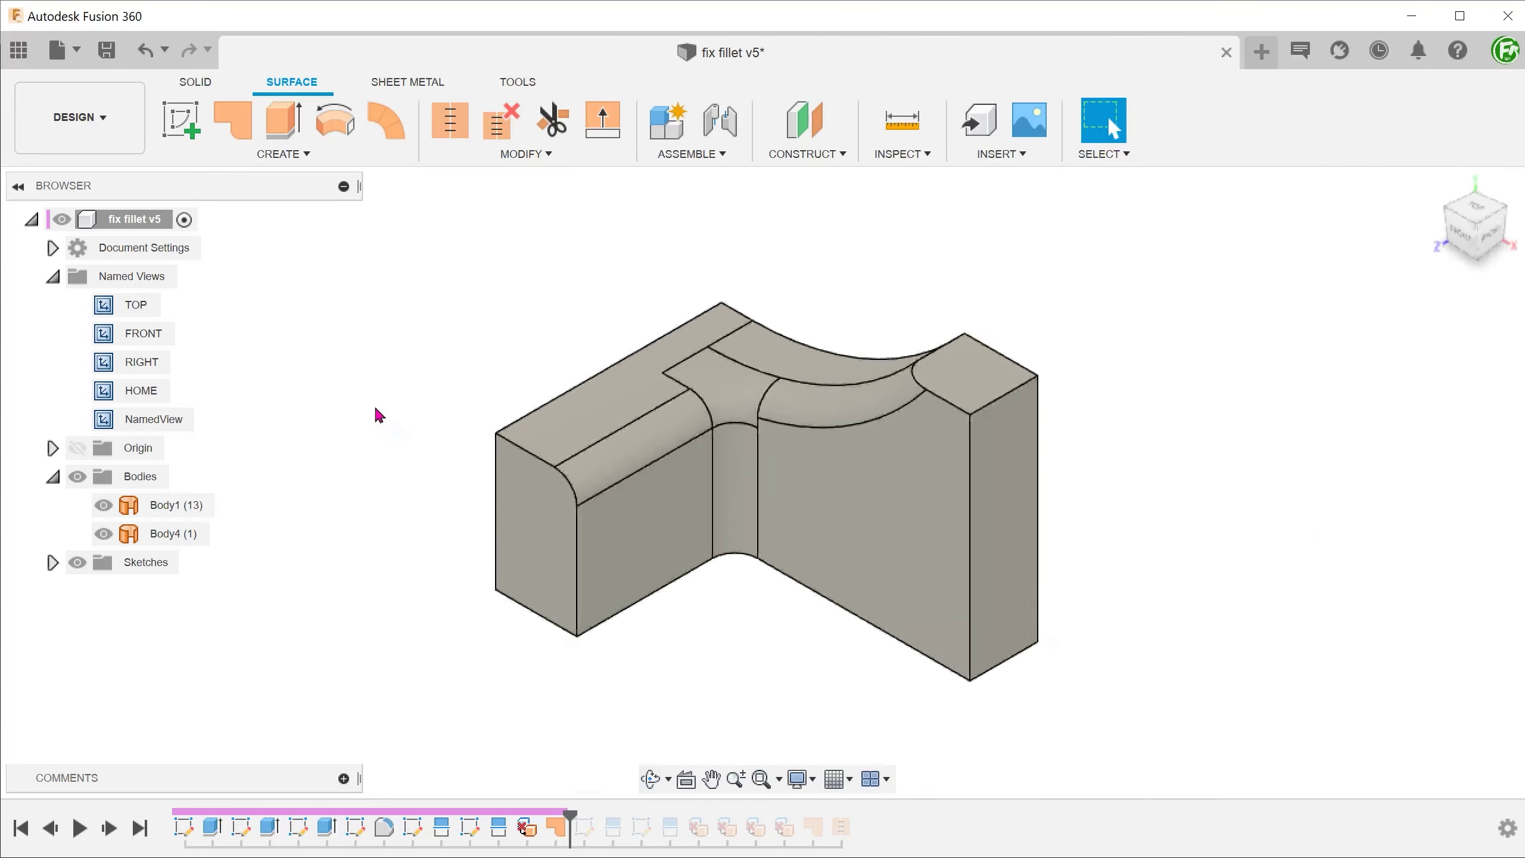
pyautogui.click(506, 155)
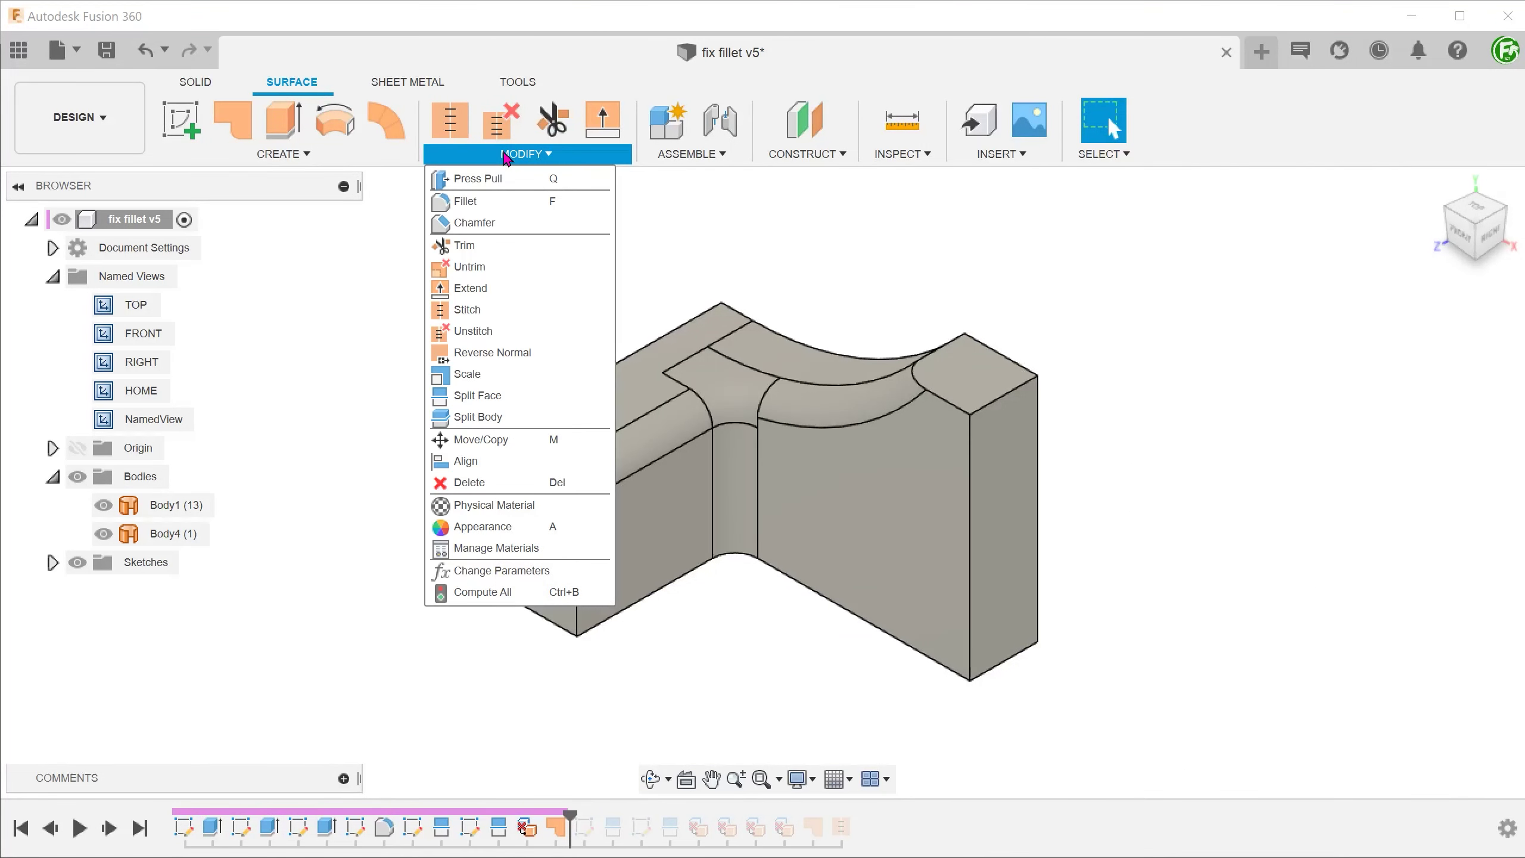
pyautogui.click(537, 310)
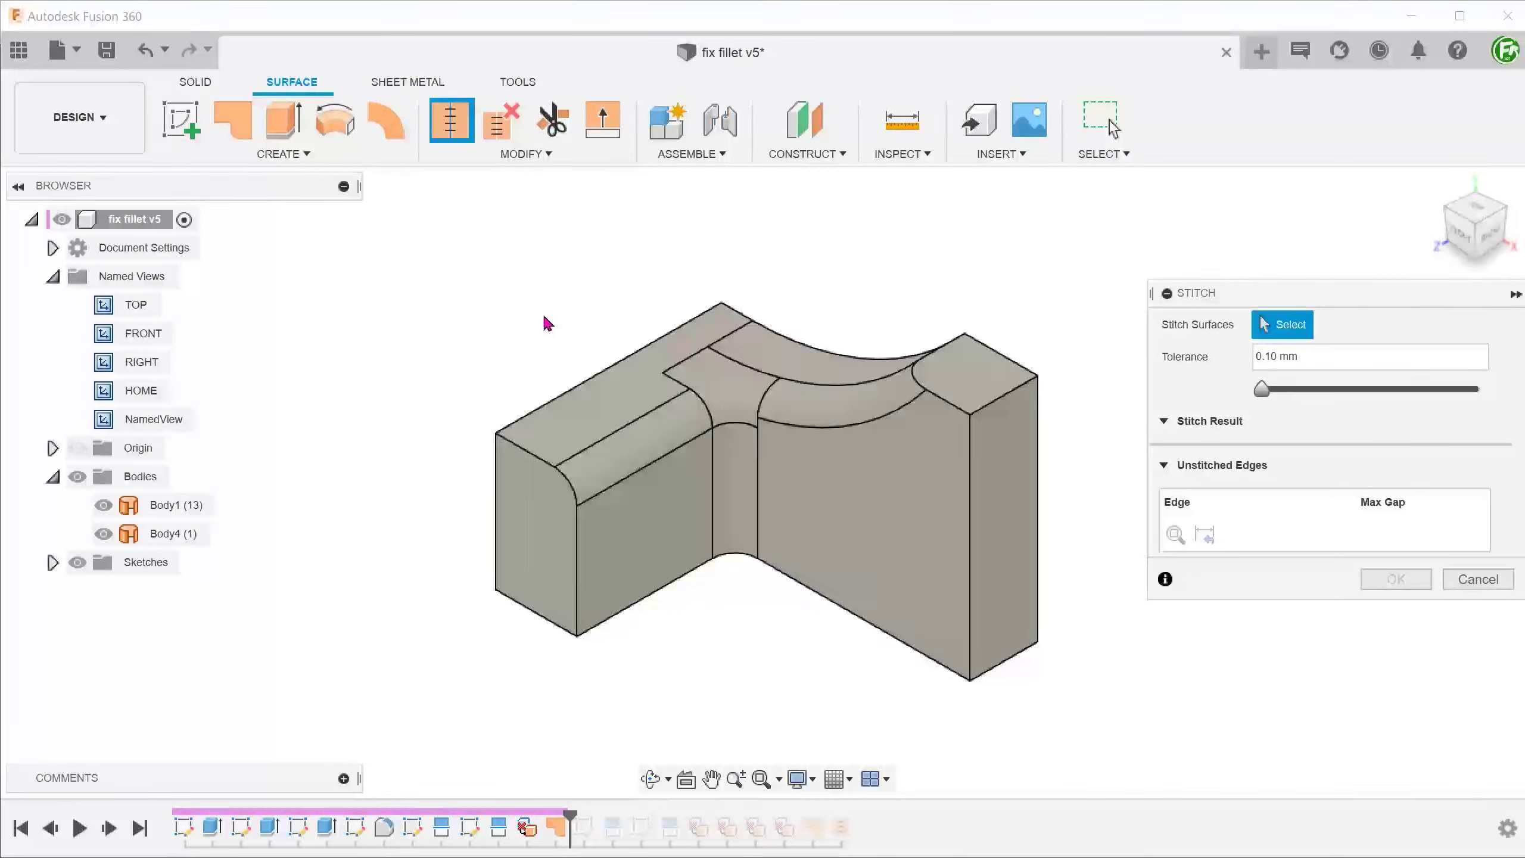
pyautogui.click(734, 402)
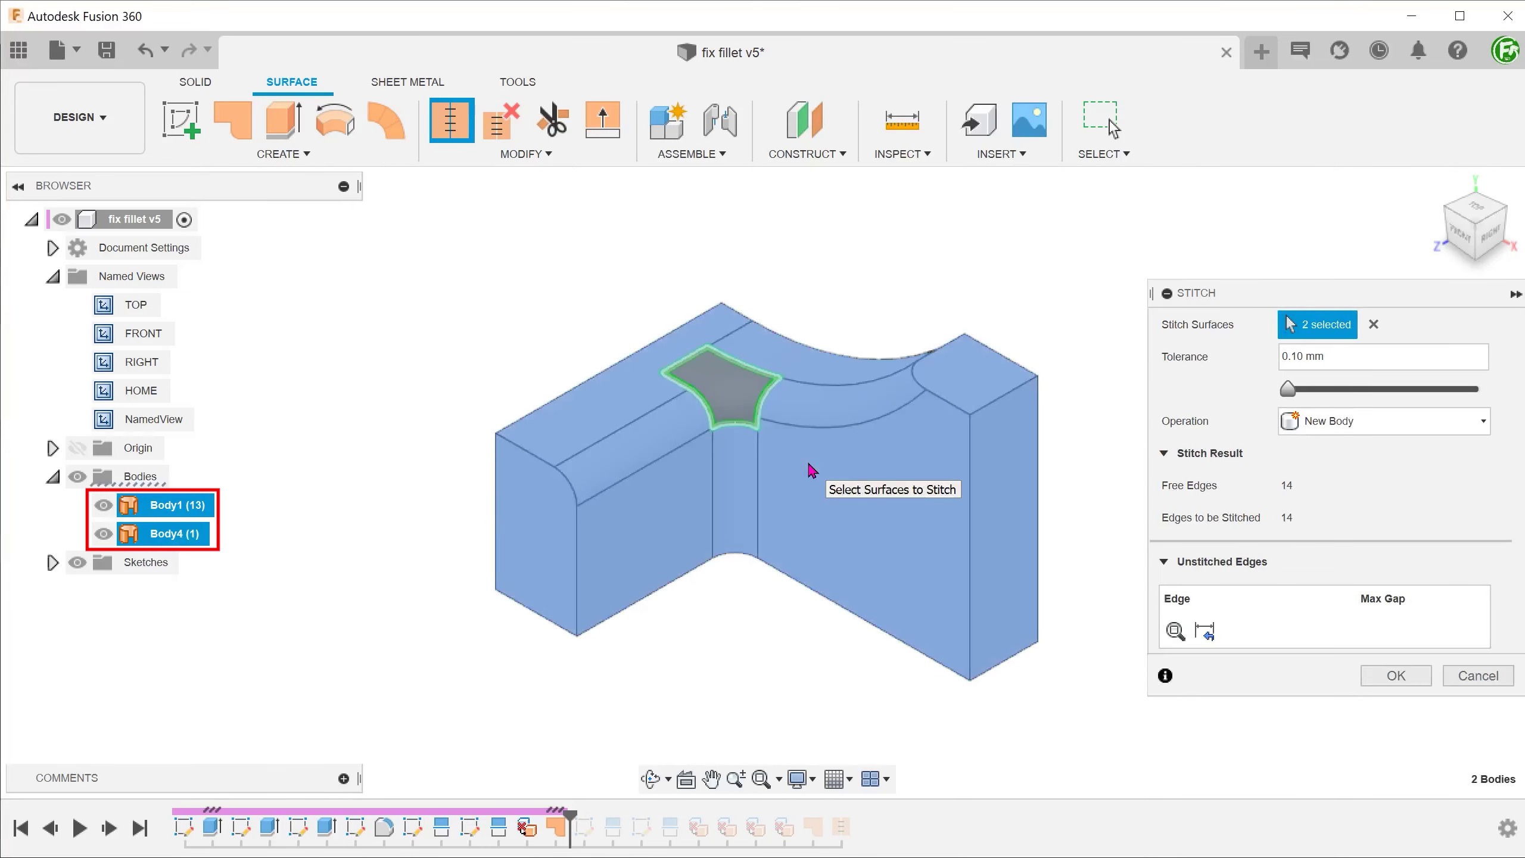
pyautogui.click(1374, 677)
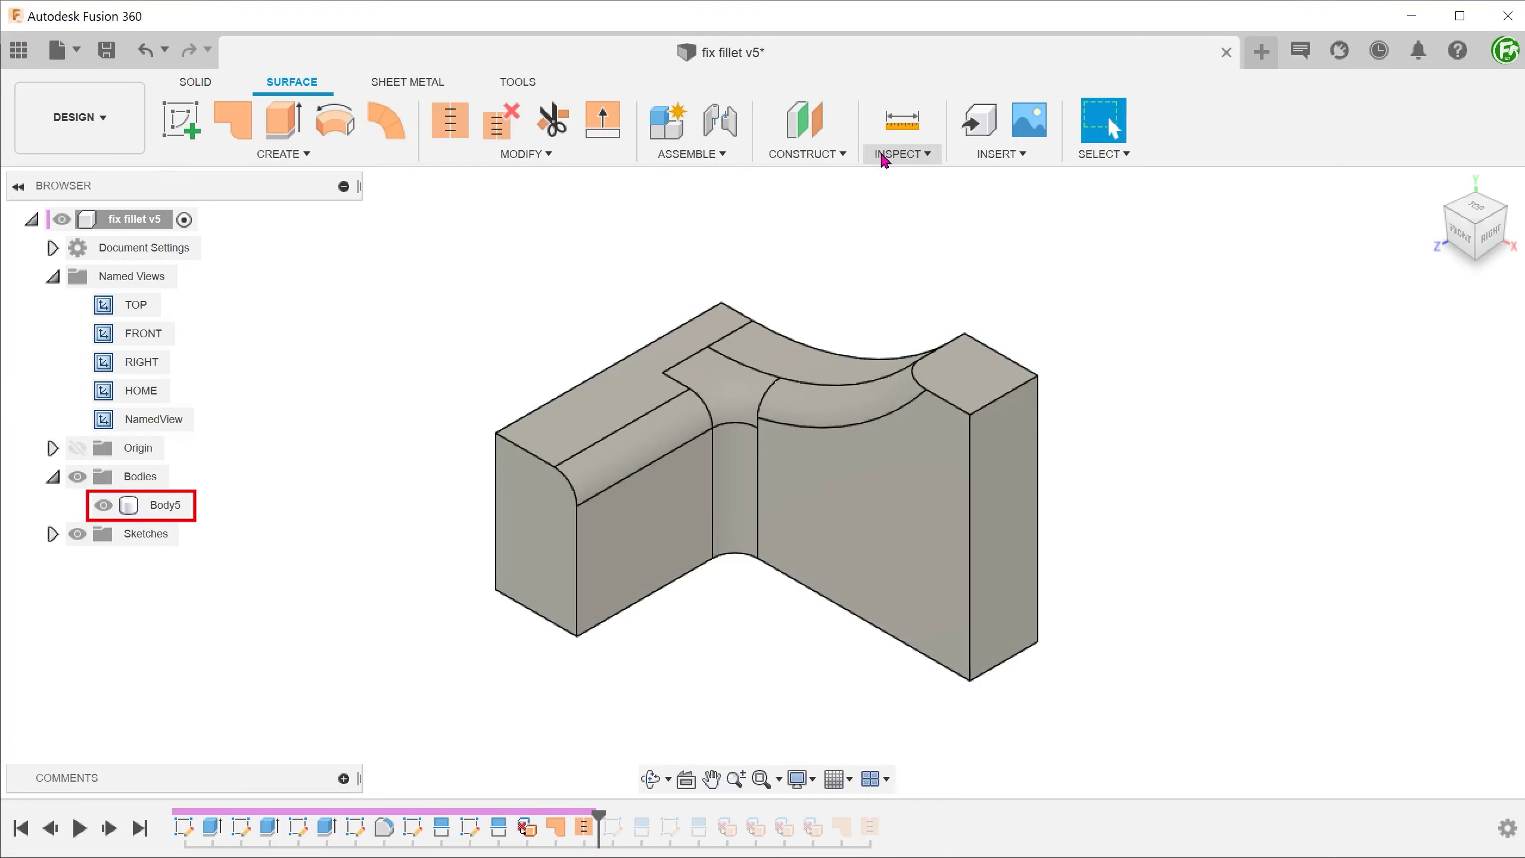
# Step: Inspect the stitched body's interior with a section analysis parallel to the arm's end face, moving the section plane
pyautogui.click(932, 372)
pyautogui.click(561, 550)
pyautogui.moveTo(509, 480); pyautogui.dragTo(534, 544)
pyautogui.click(1395, 526)
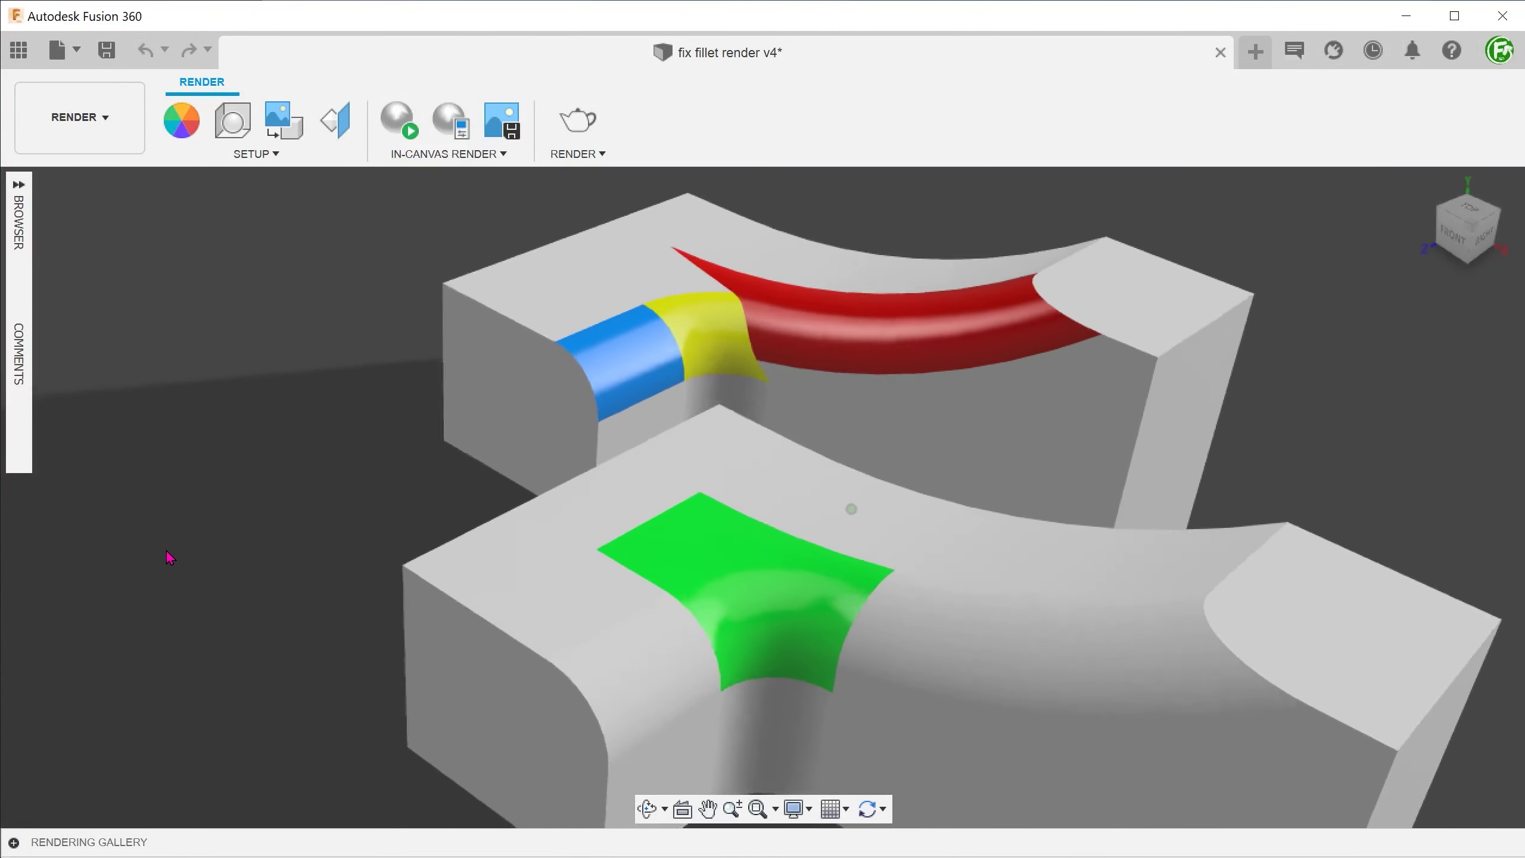